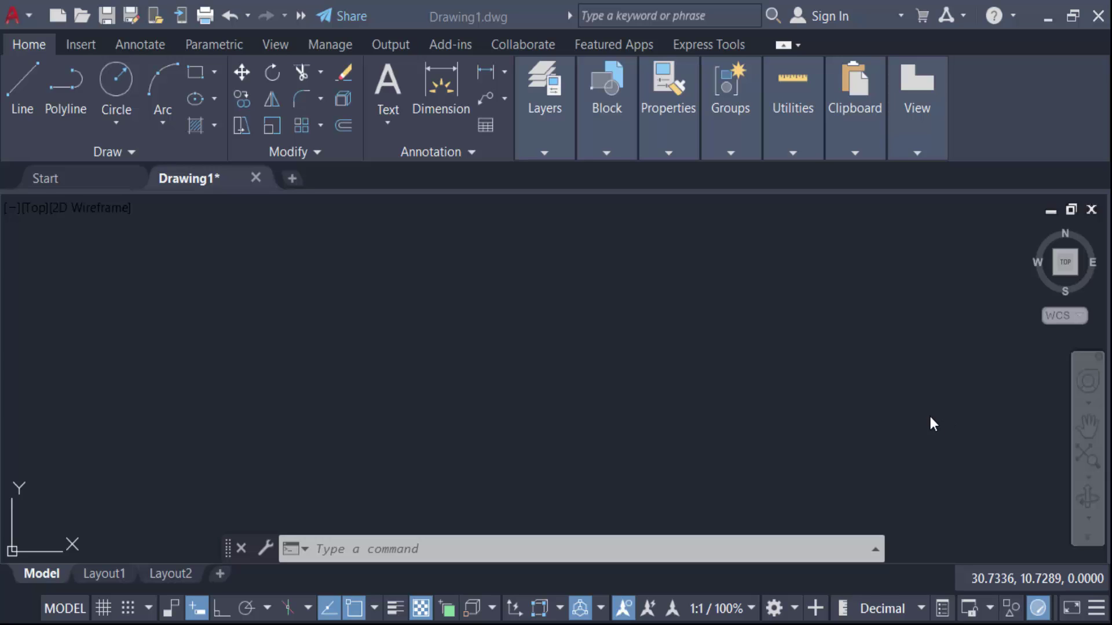
Place a multileader with its arrow pointing down-left and the label 'text'
click(504, 100)
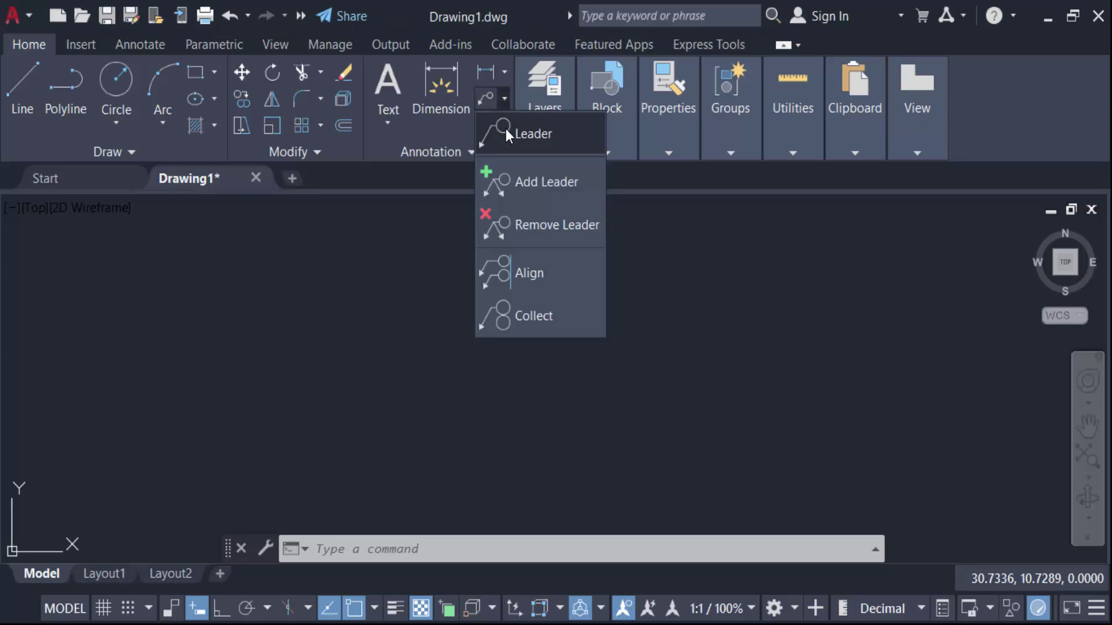
click(506, 129)
click(506, 363)
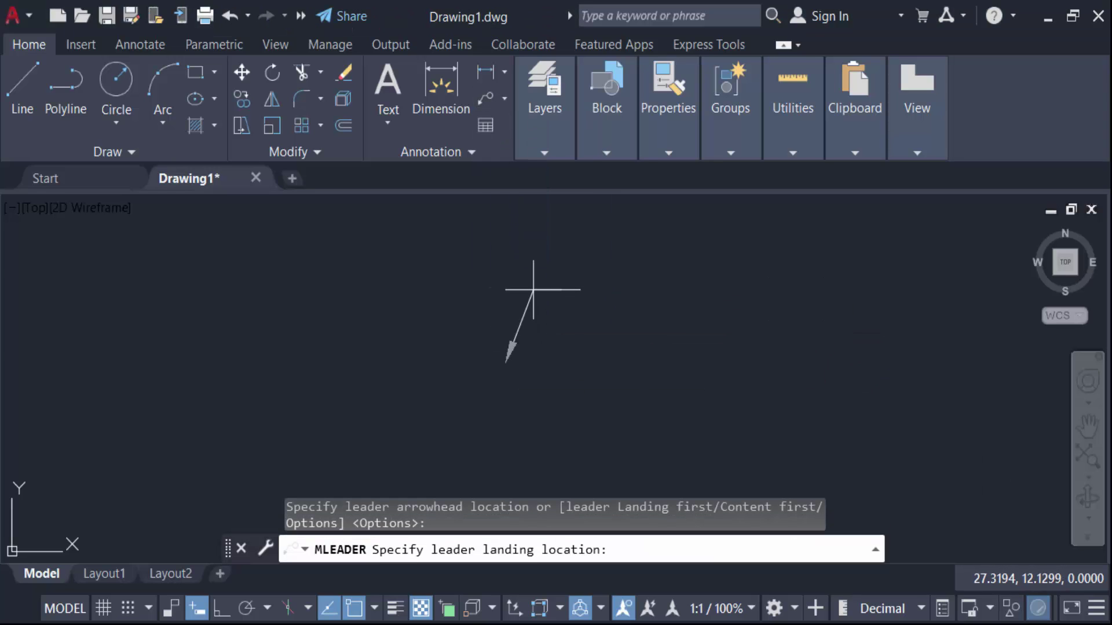
click(534, 289)
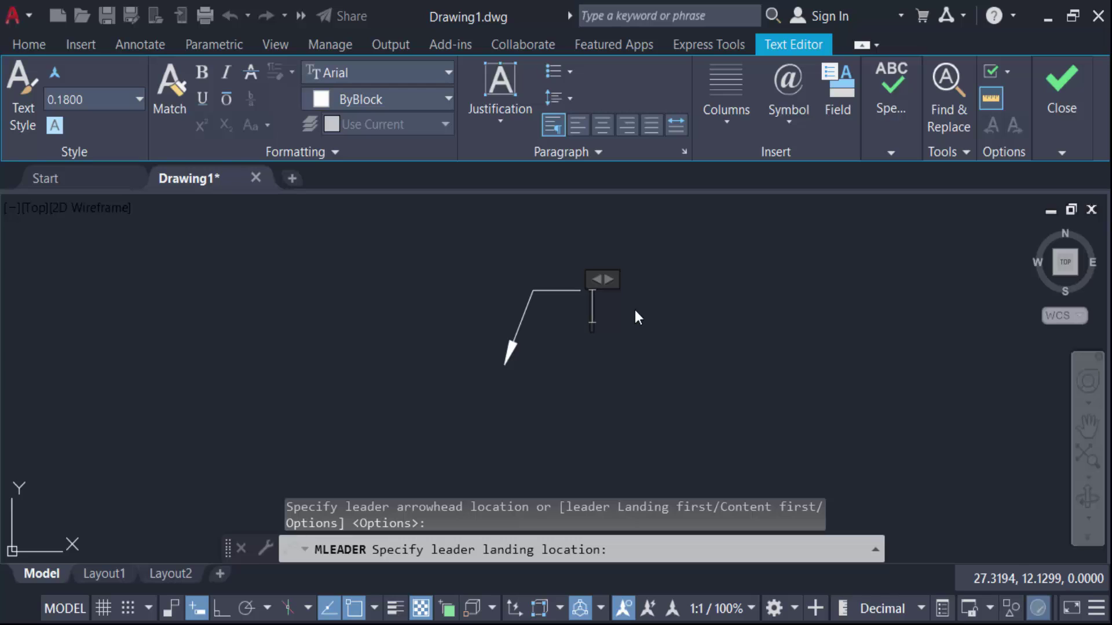
text(text)
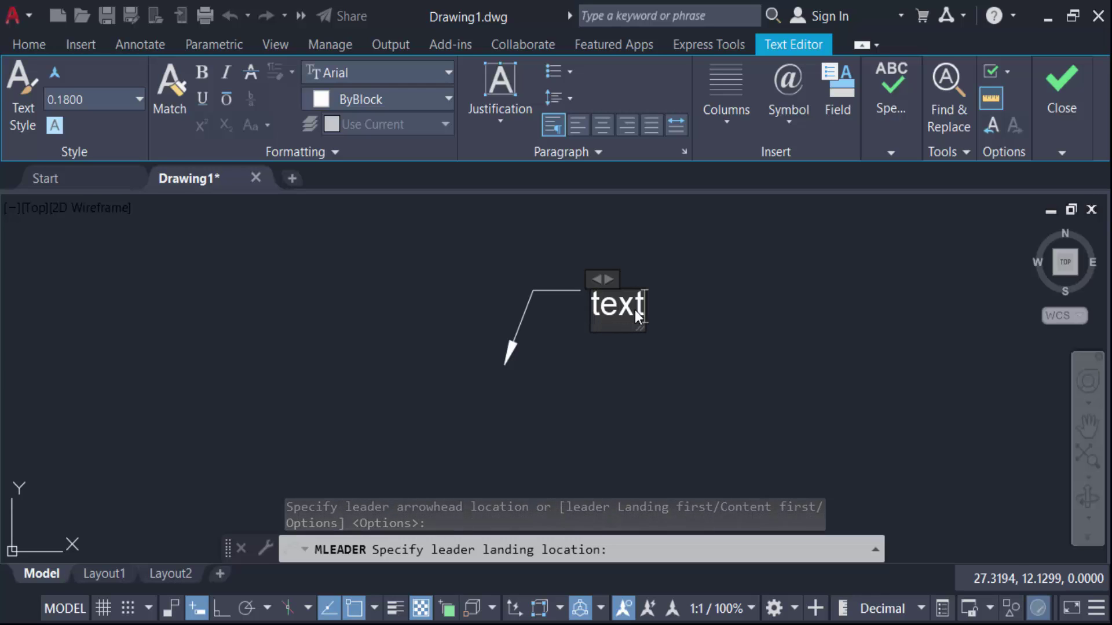
click(682, 322)
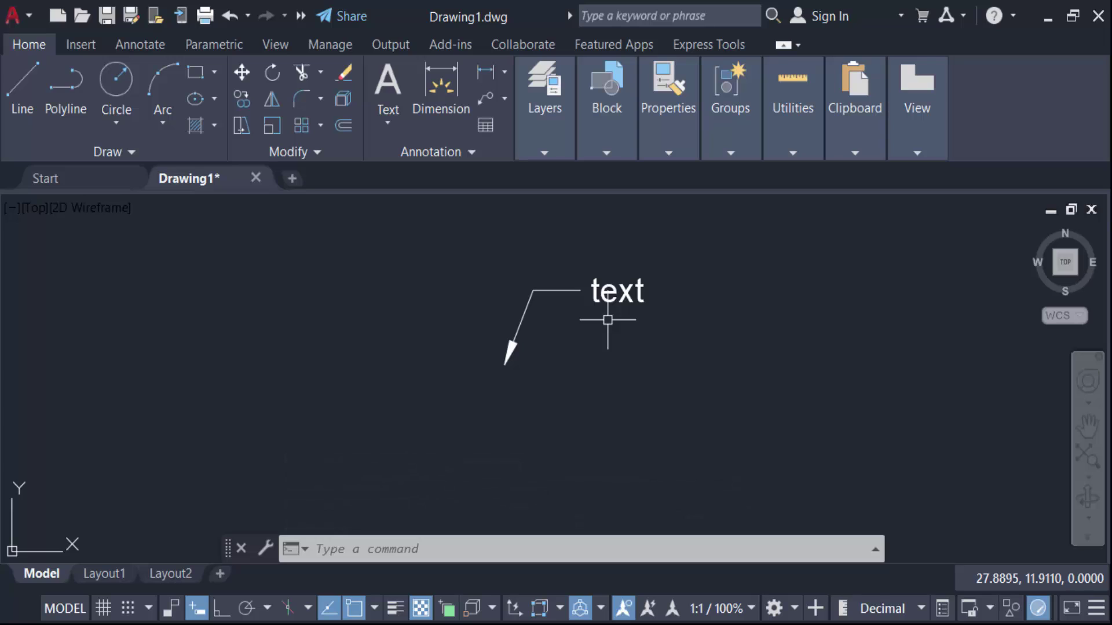
In the Multileader Style Manager, name a new Annotative-based style 'new'
click(469, 146)
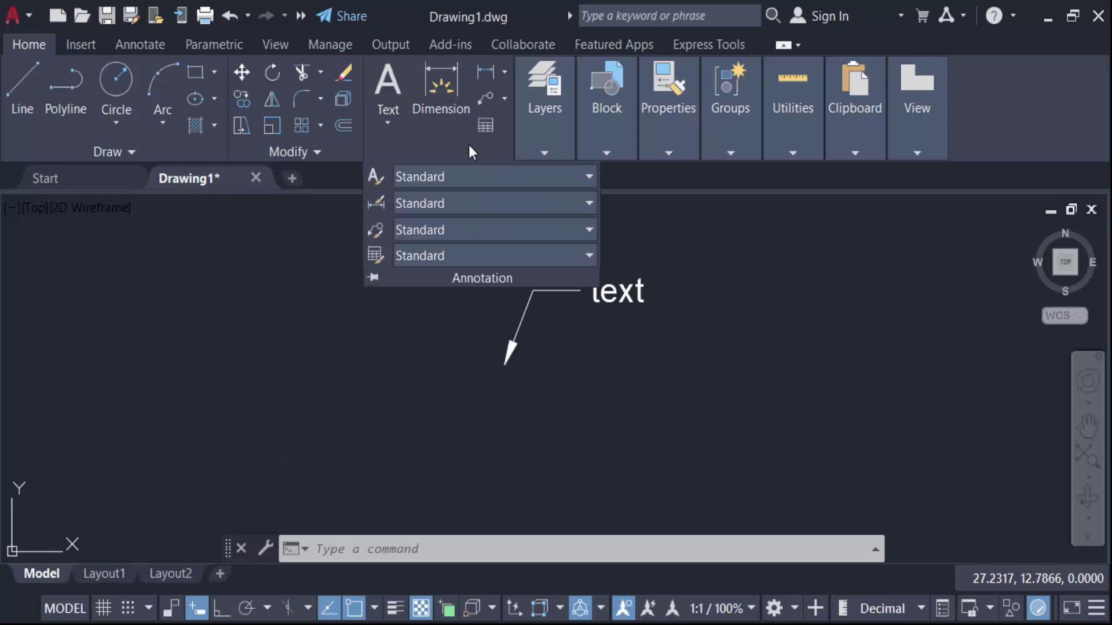
click(381, 231)
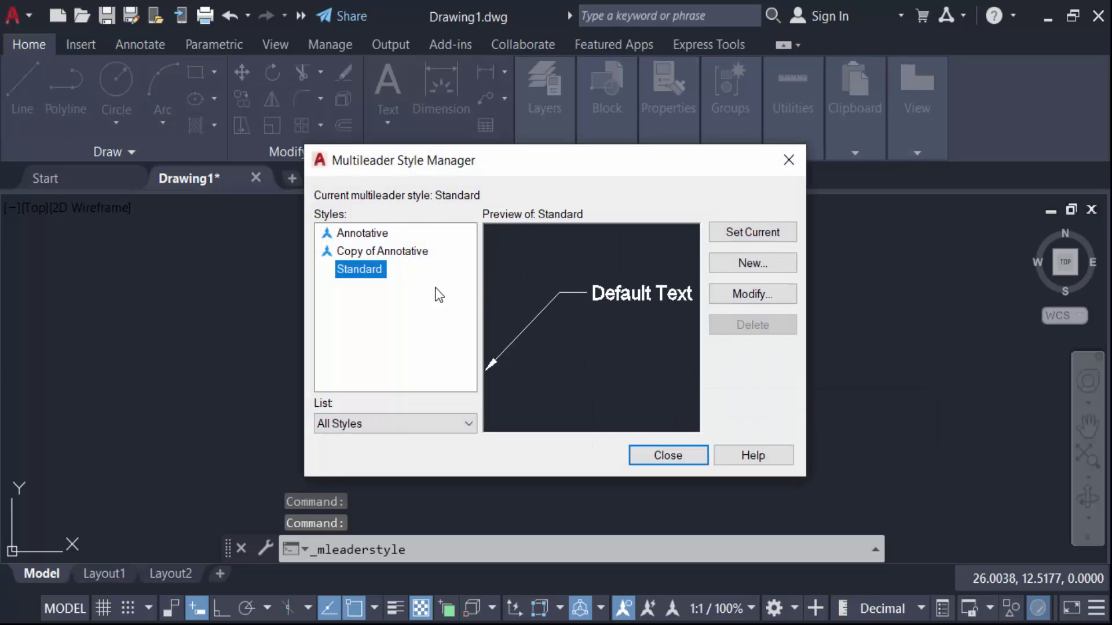
key(Up)
key(Up)
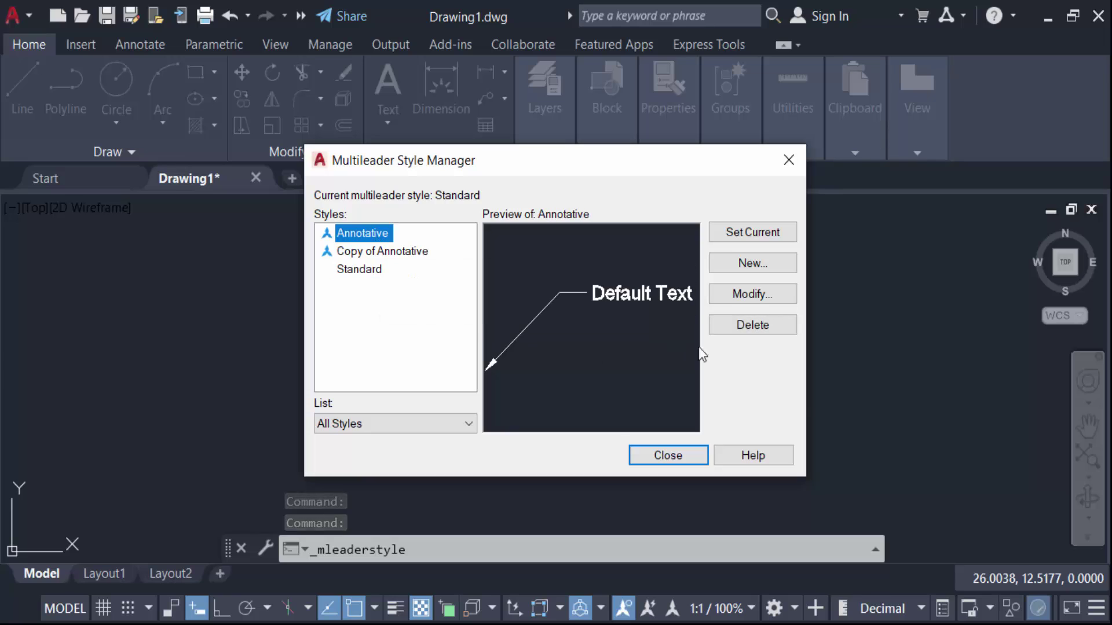
click(773, 264)
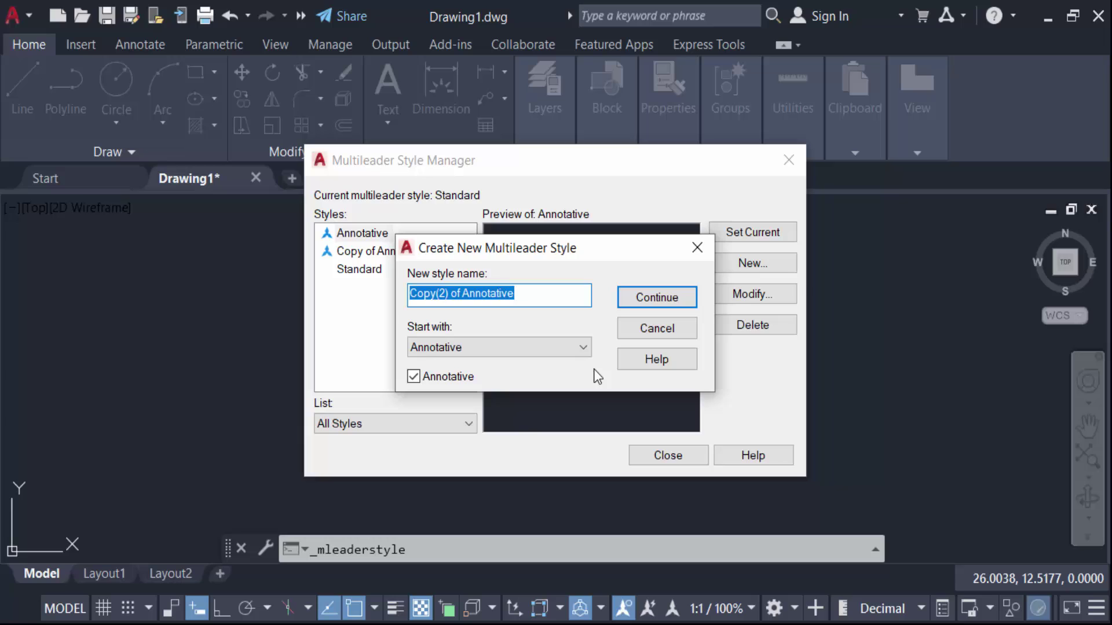
text(new)
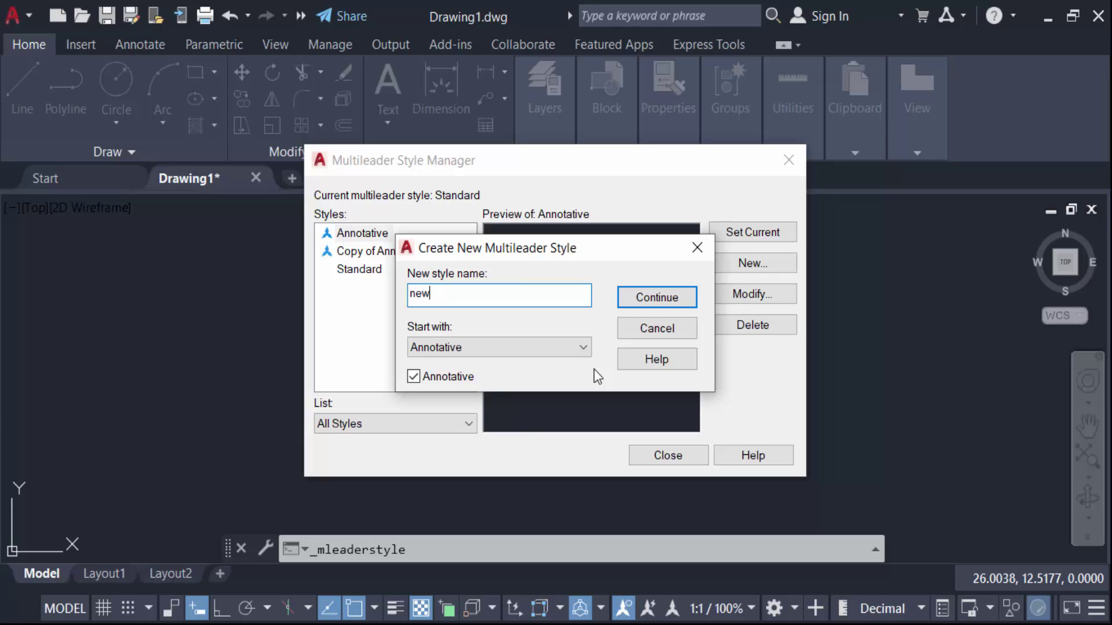
Set the style's content to the Circle block with Center Extents attachment
click(653, 298)
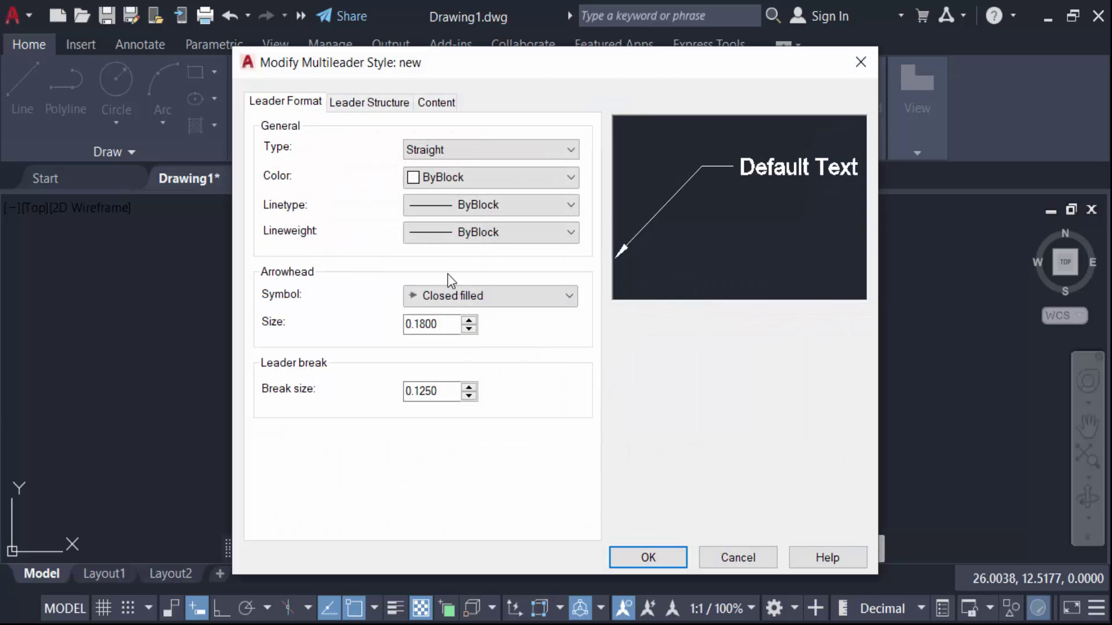
click(436, 103)
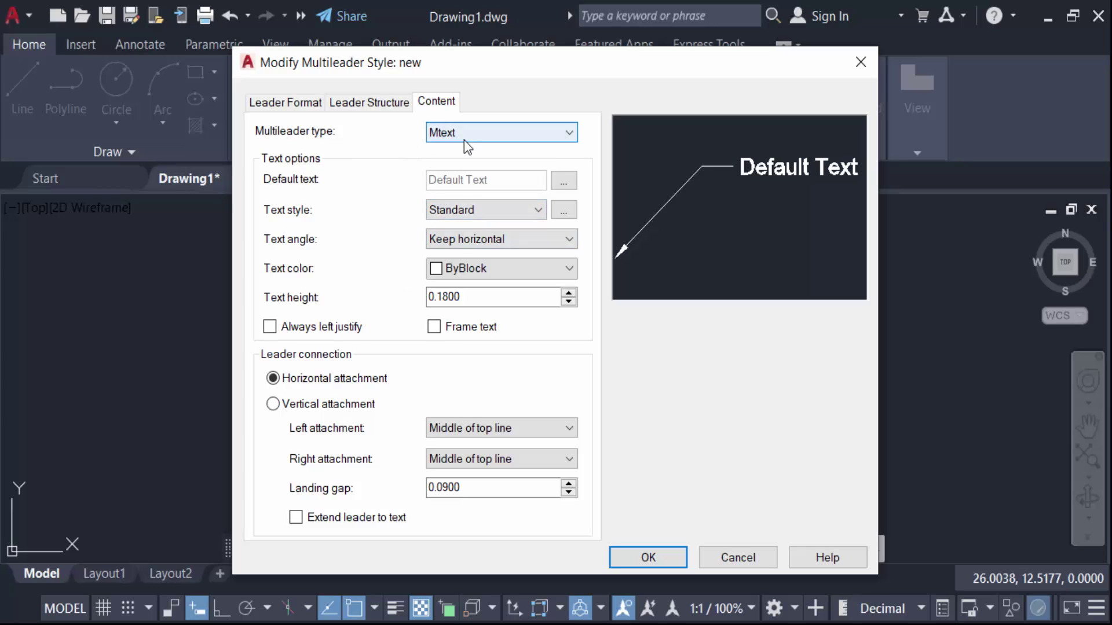
click(484, 136)
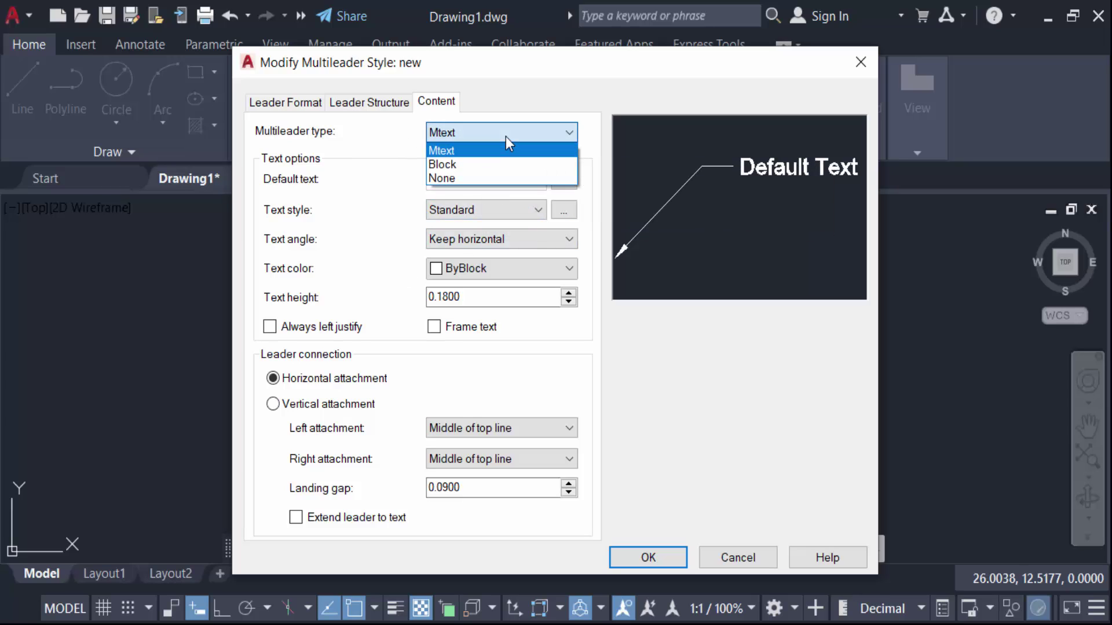
click(484, 165)
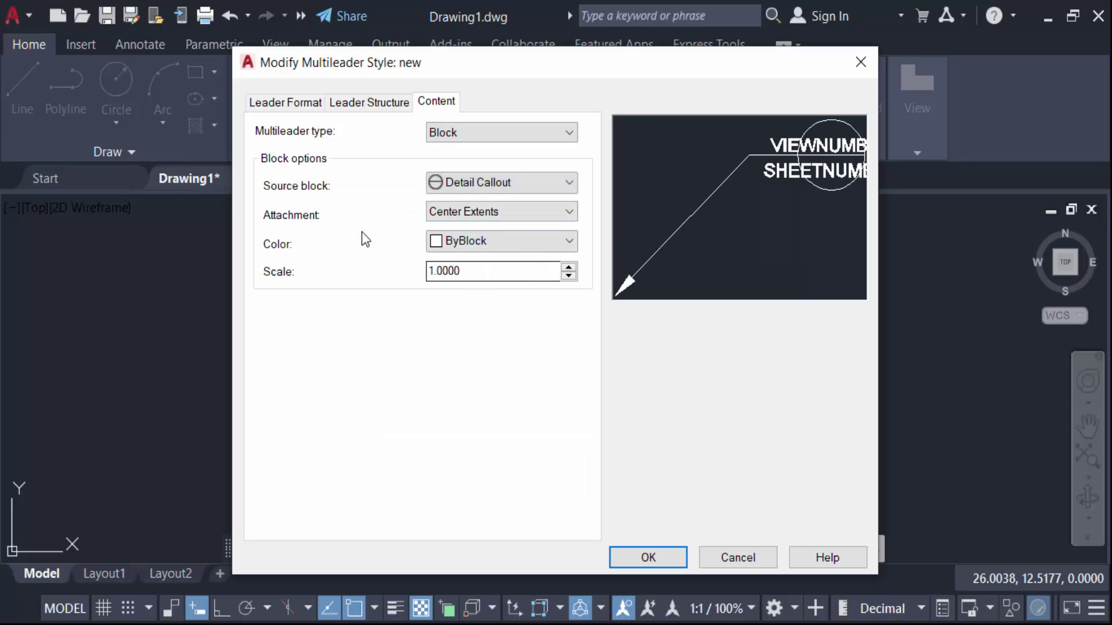
click(464, 182)
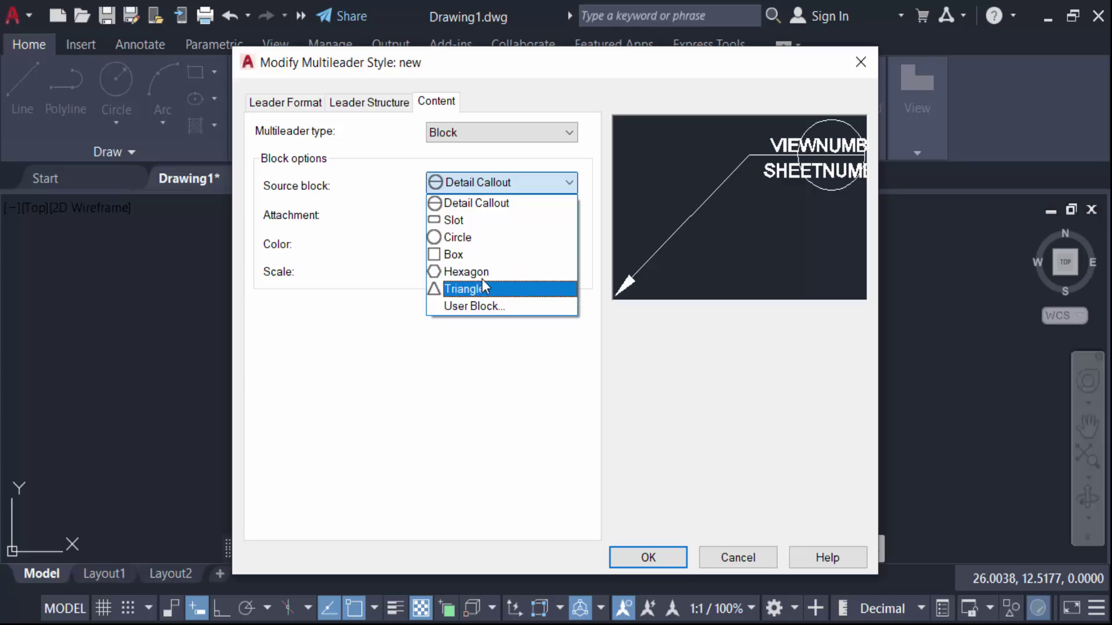
click(473, 236)
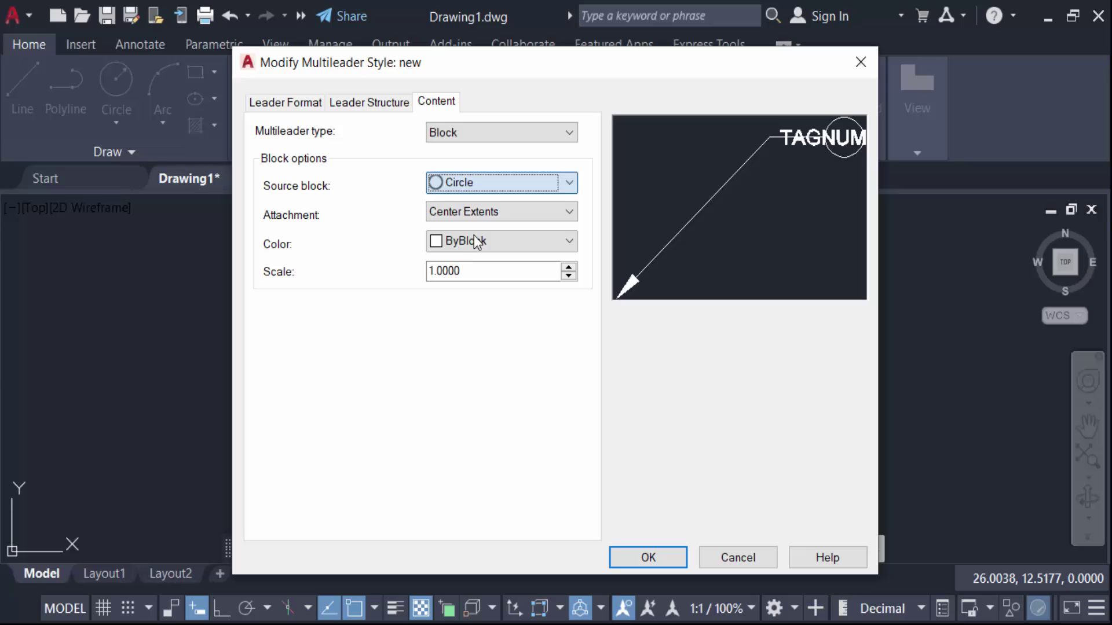
click(464, 213)
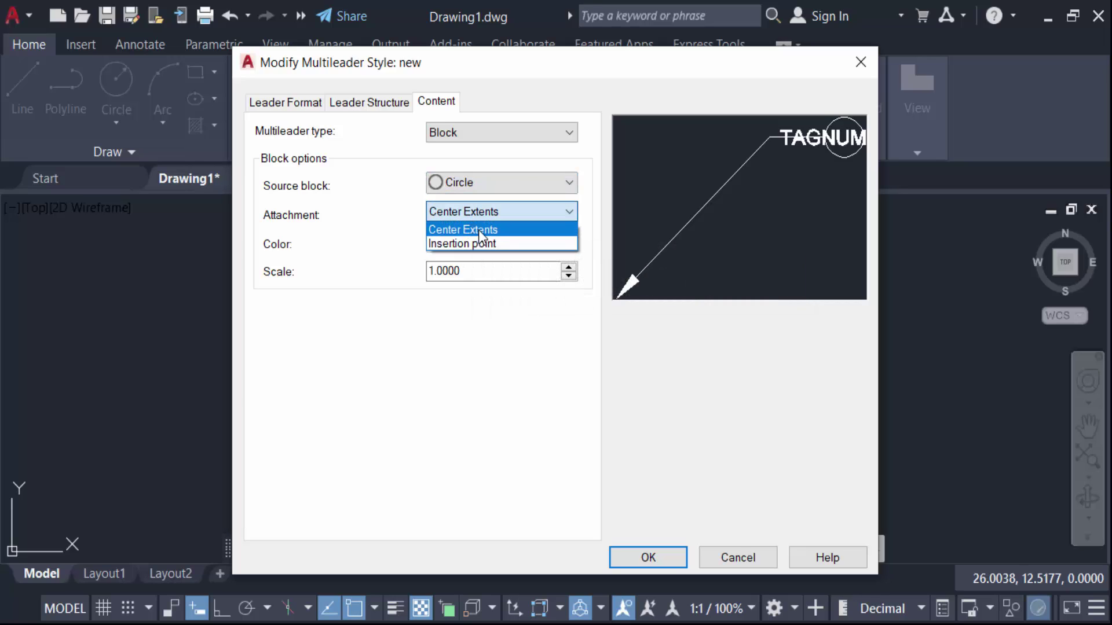
click(478, 230)
Make the block green at scale 5, apply it, and set 'new' as current
click(483, 244)
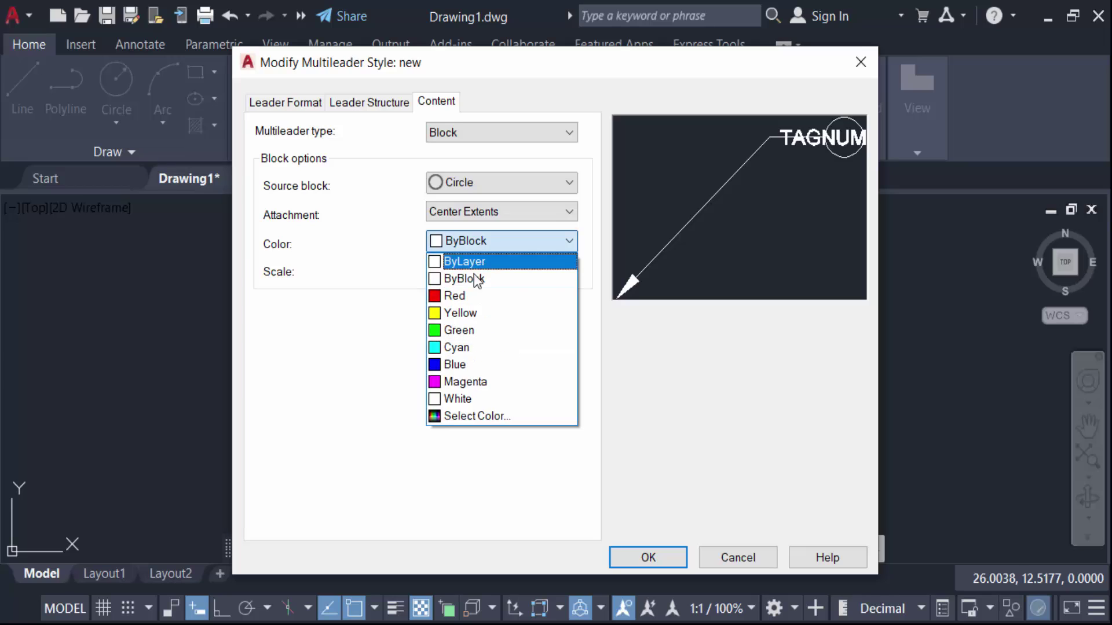
click(464, 330)
drag(475, 273, 414, 271)
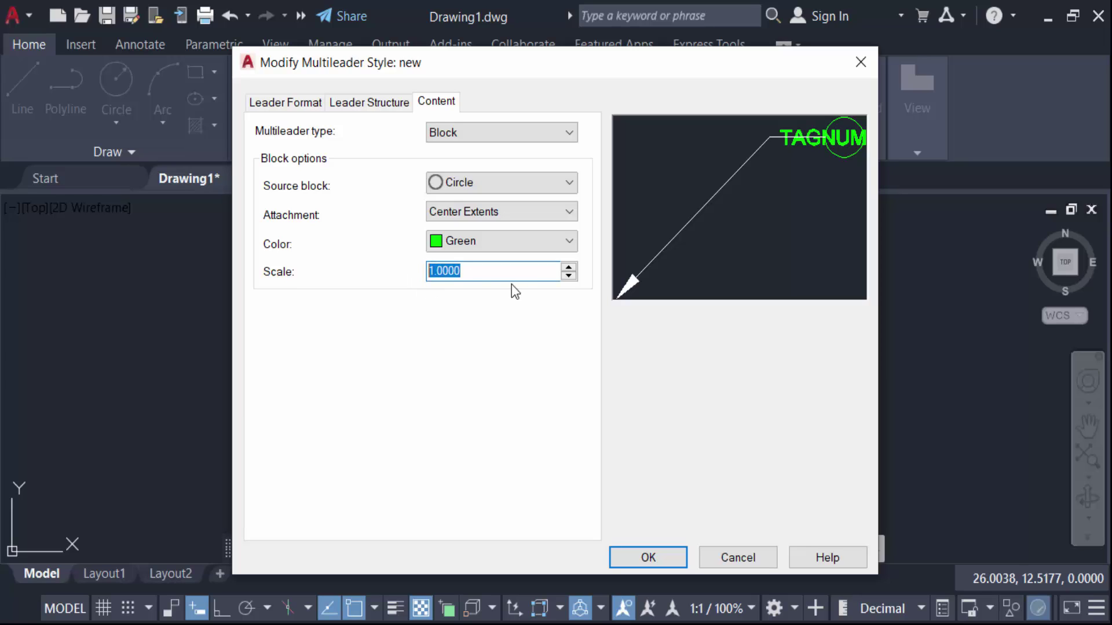
text(5)
click(644, 559)
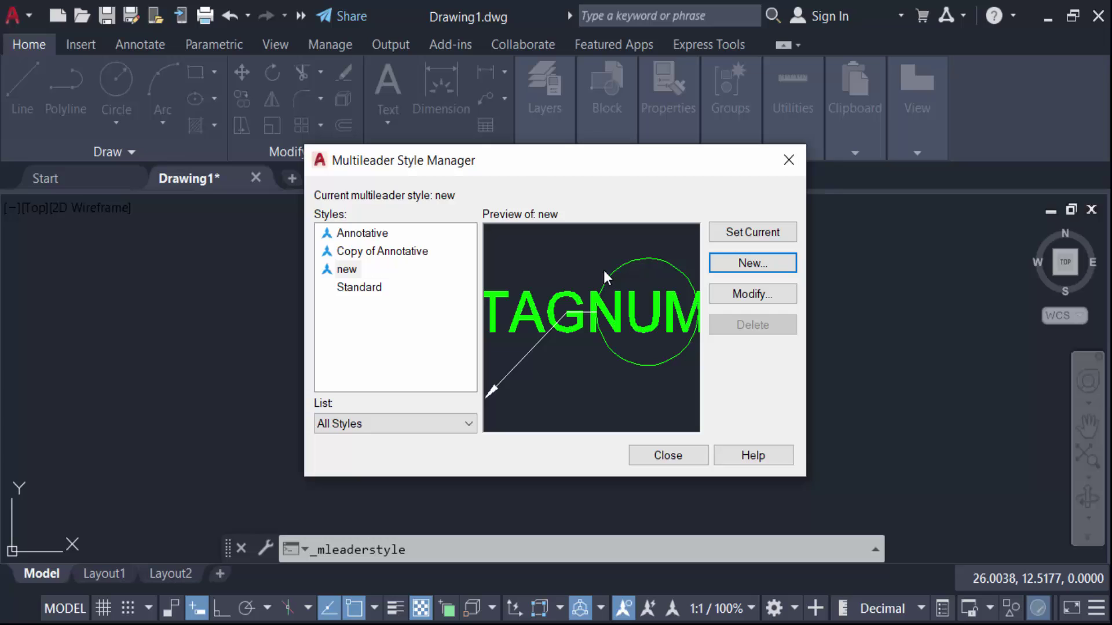
click(355, 270)
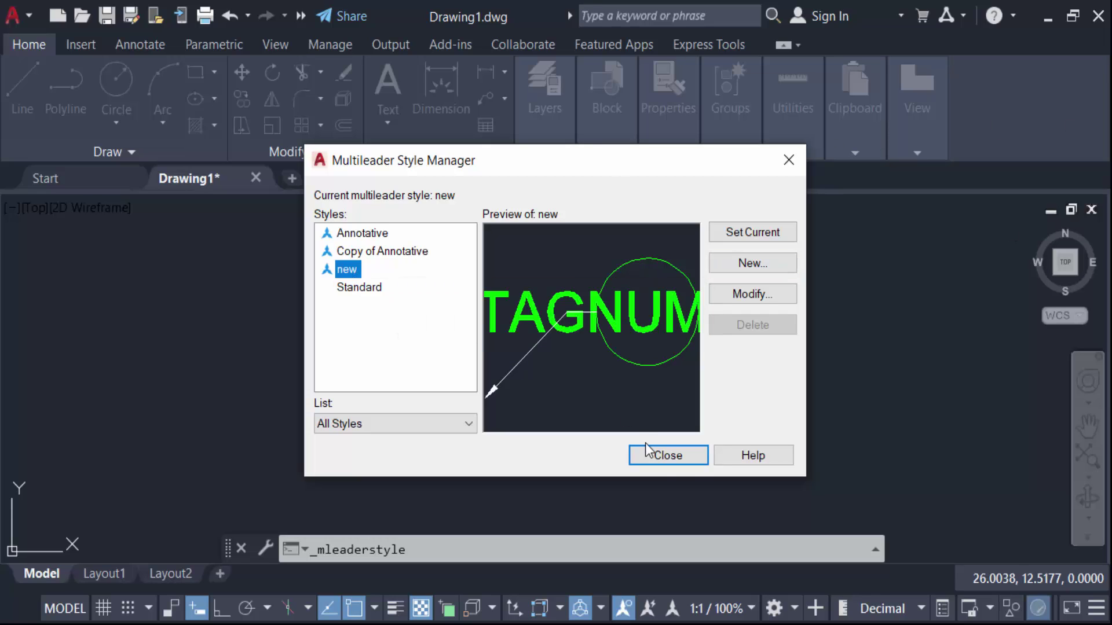
click(754, 233)
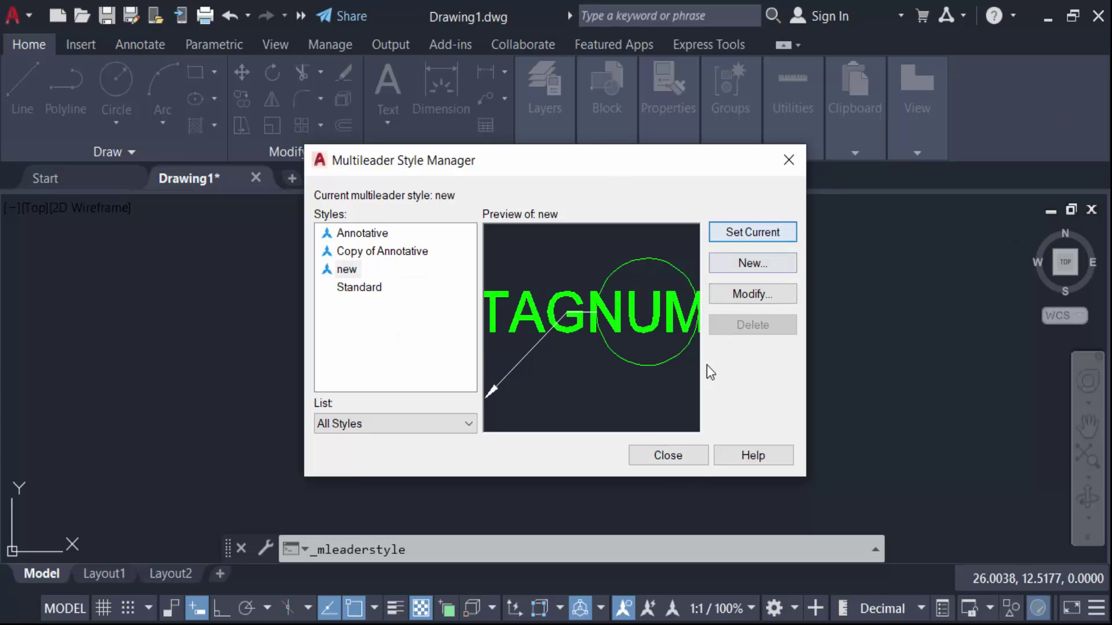
Place a green circle-tag multileader reading 'A' below the text leader
click(668, 456)
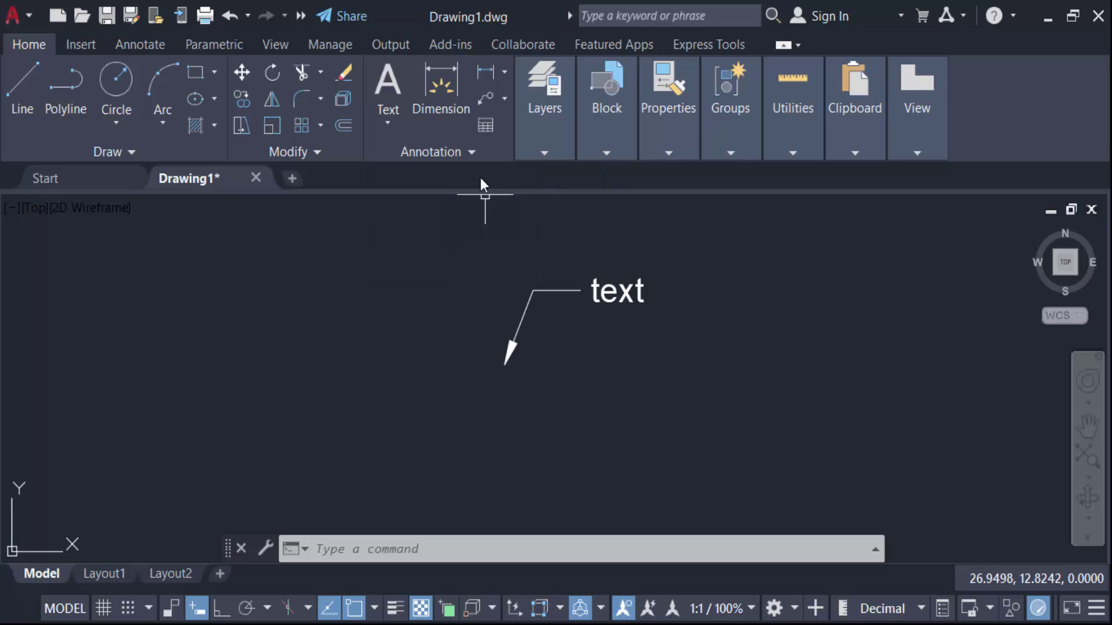
click(475, 147)
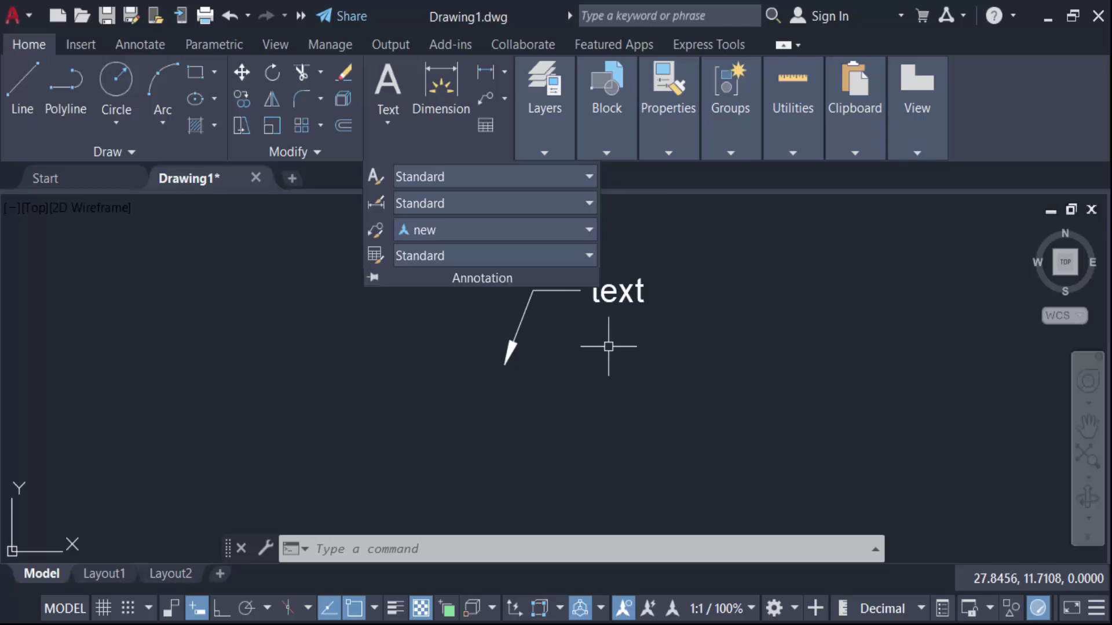
click(488, 99)
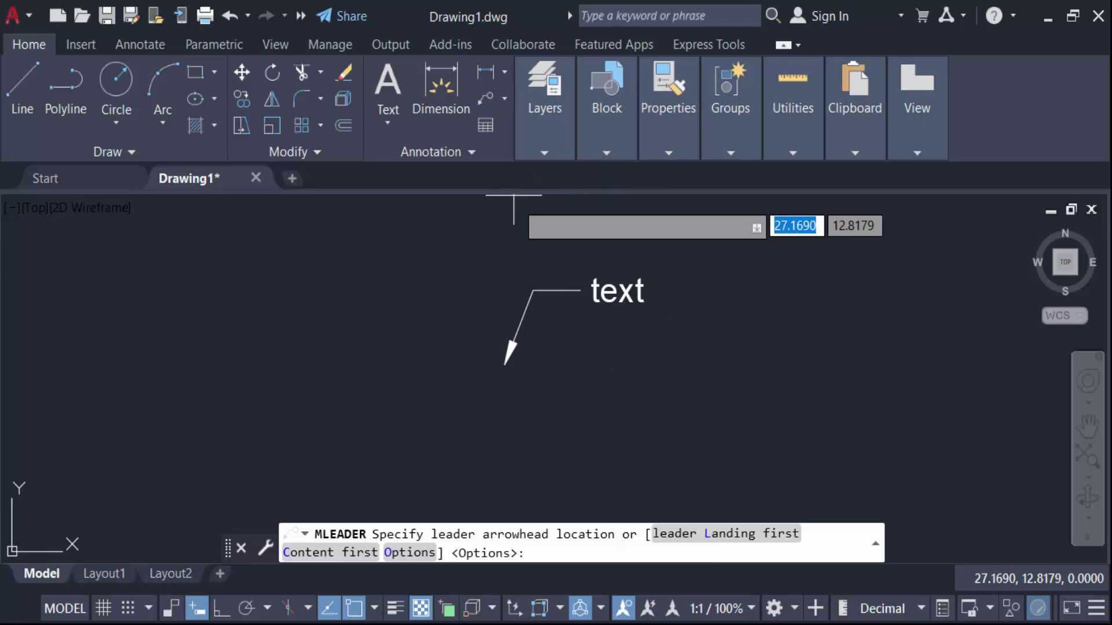
click(566, 451)
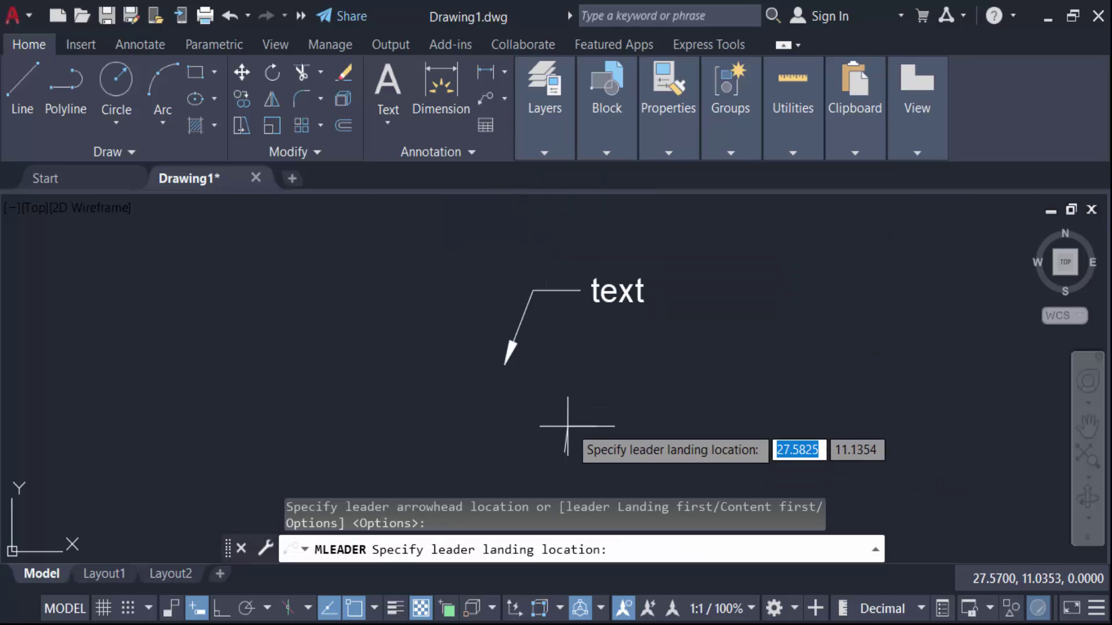
click(660, 385)
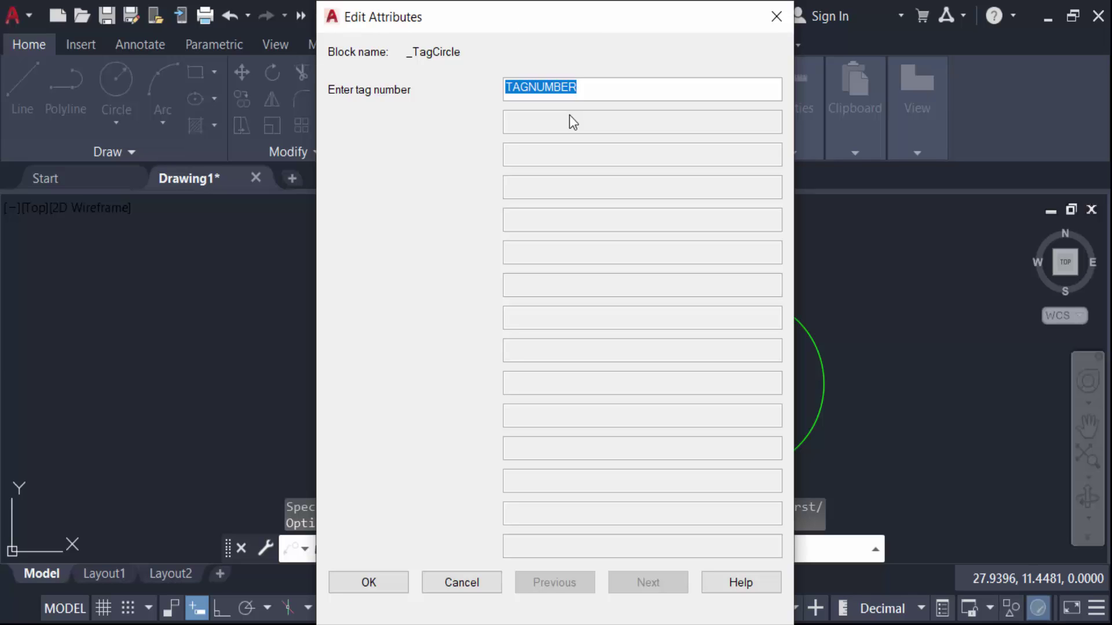
text(A)
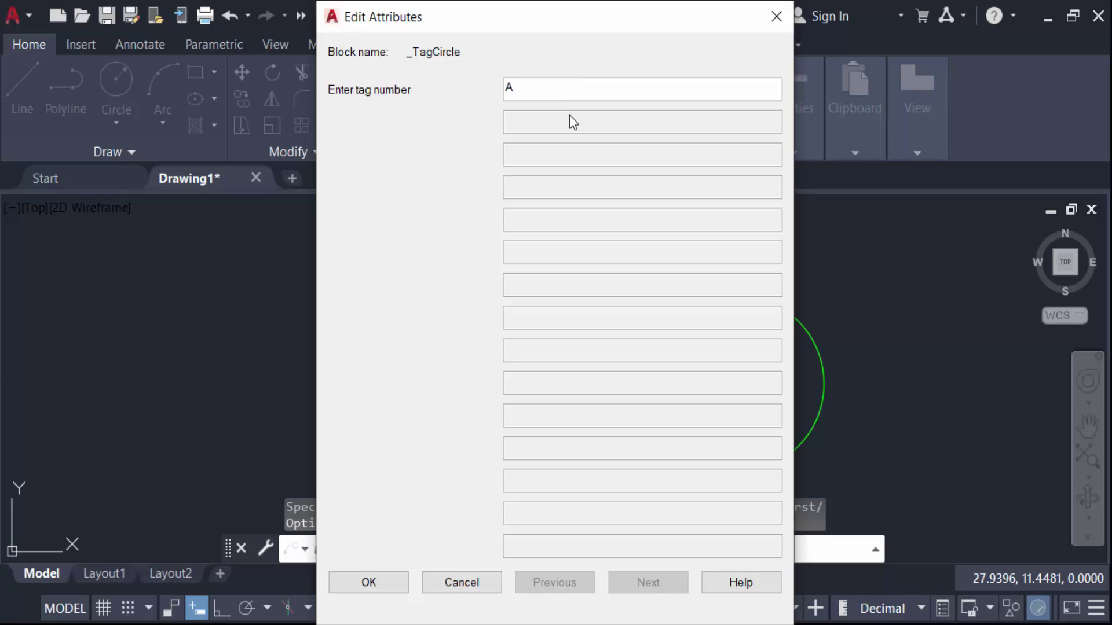
click(377, 582)
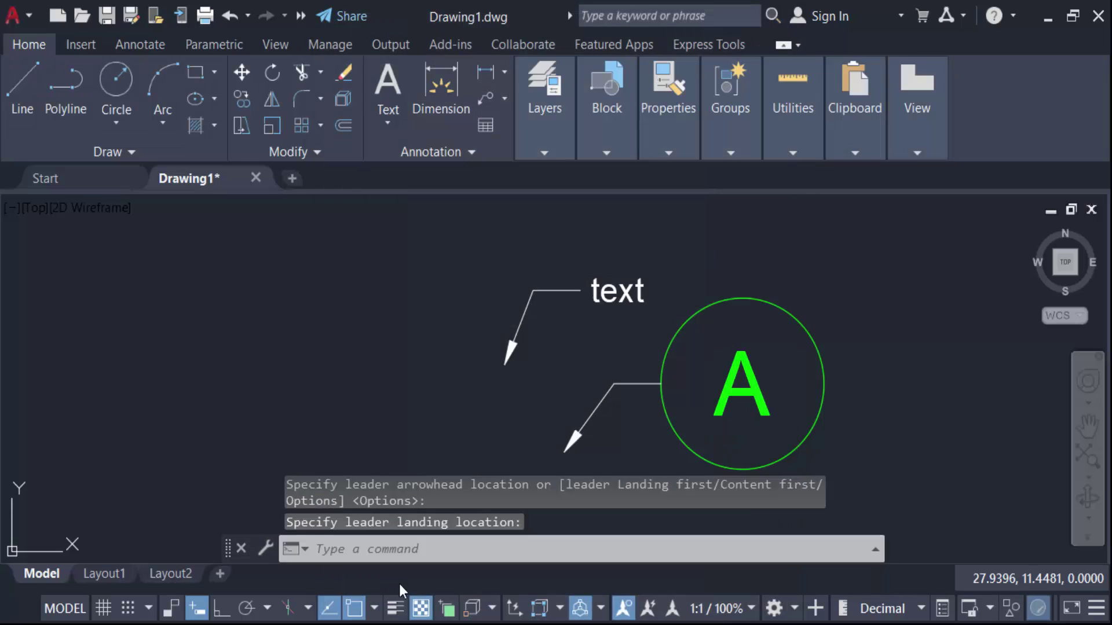
scroll(724, 348, down, 2)
scroll(789, 384, up, 2)
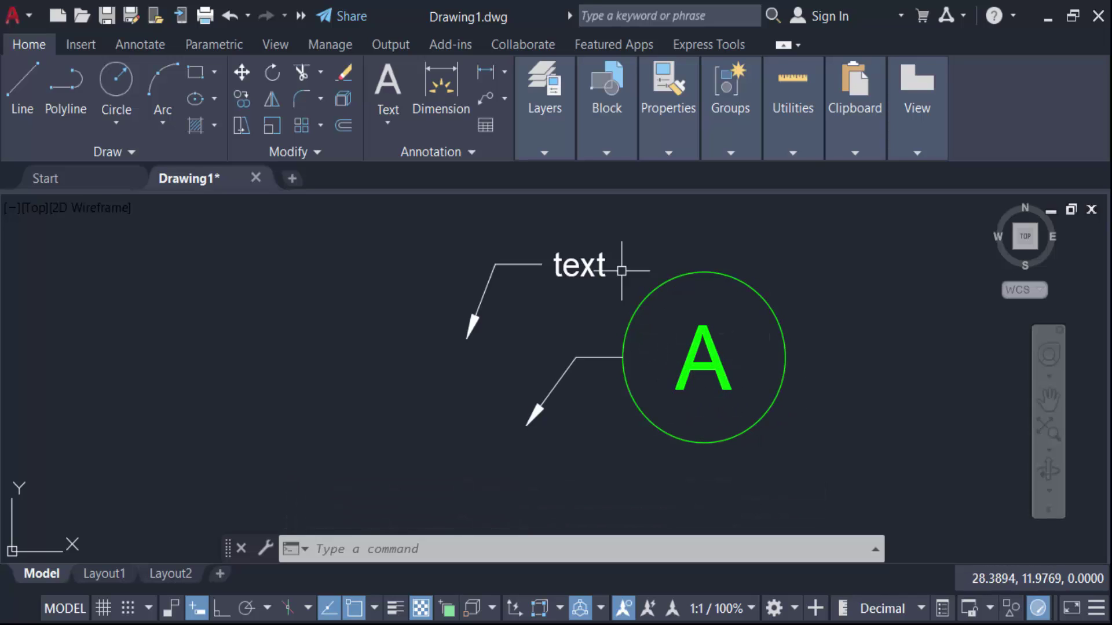
Modify the 'new' style's block scale from 5 to 0.5
click(446, 154)
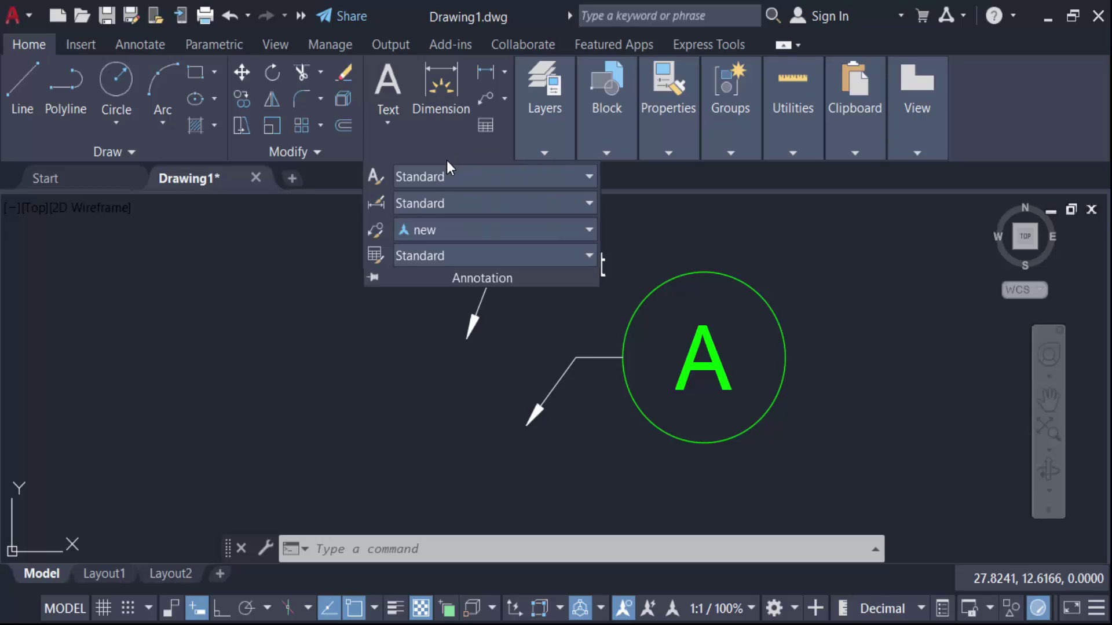
click(372, 228)
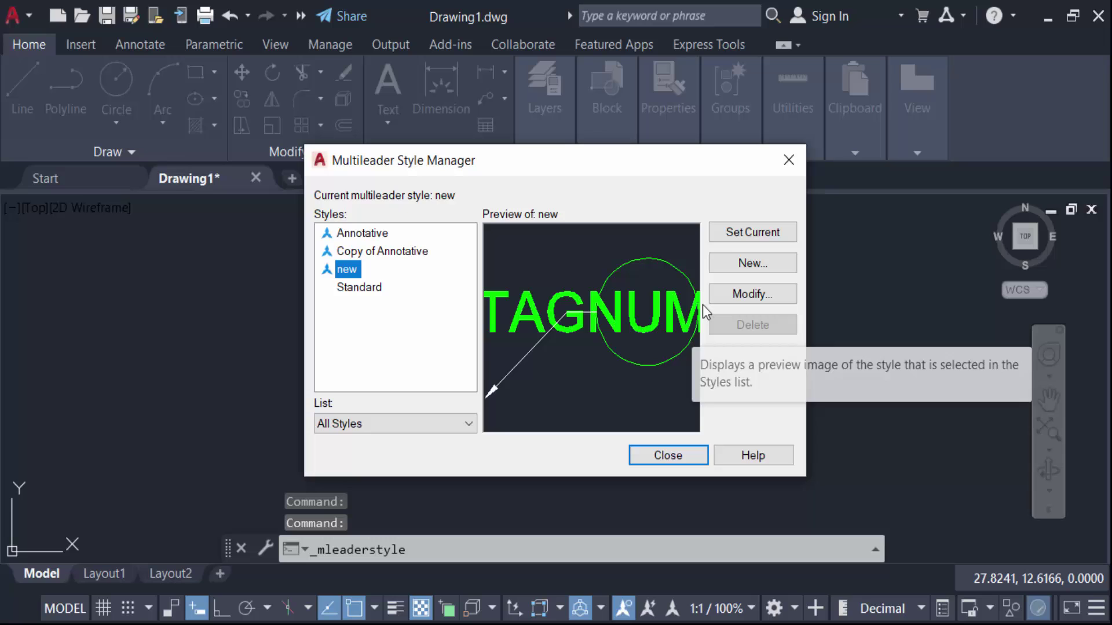
click(760, 298)
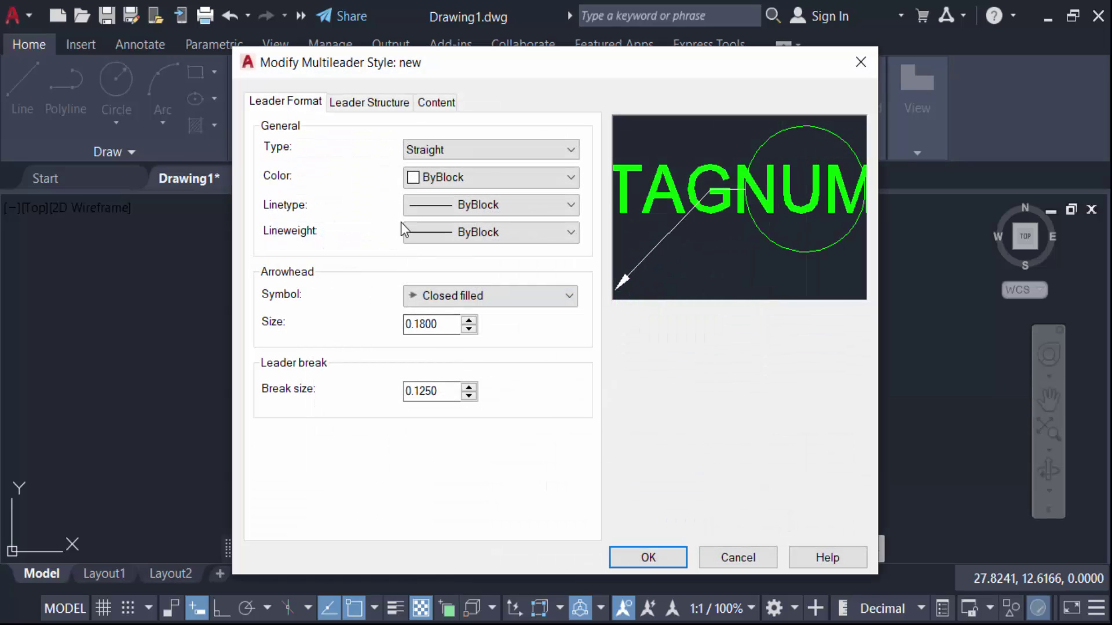
click(434, 103)
drag(463, 271, 351, 268)
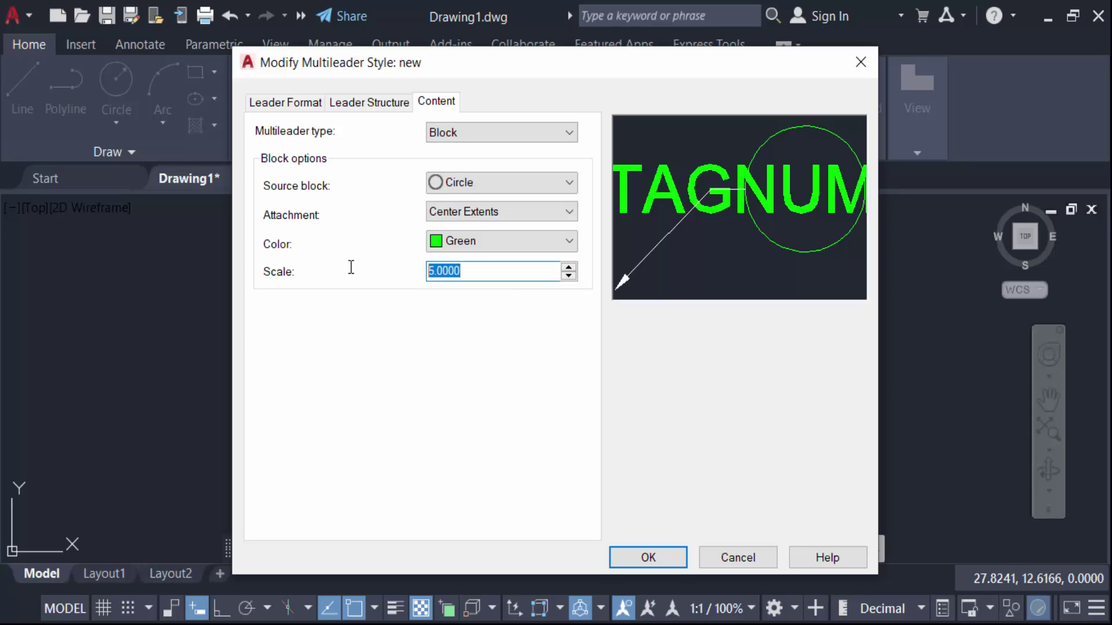
text(.5)
Switch the tag block to a cyan Box and keep 'new' as the current style
click(547, 242)
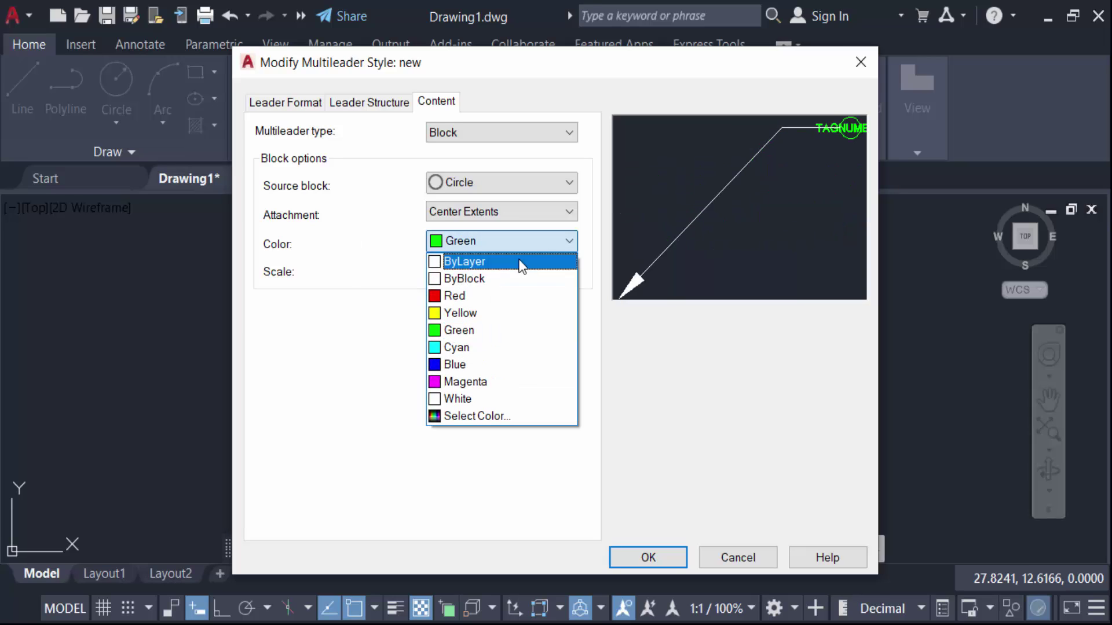
click(463, 348)
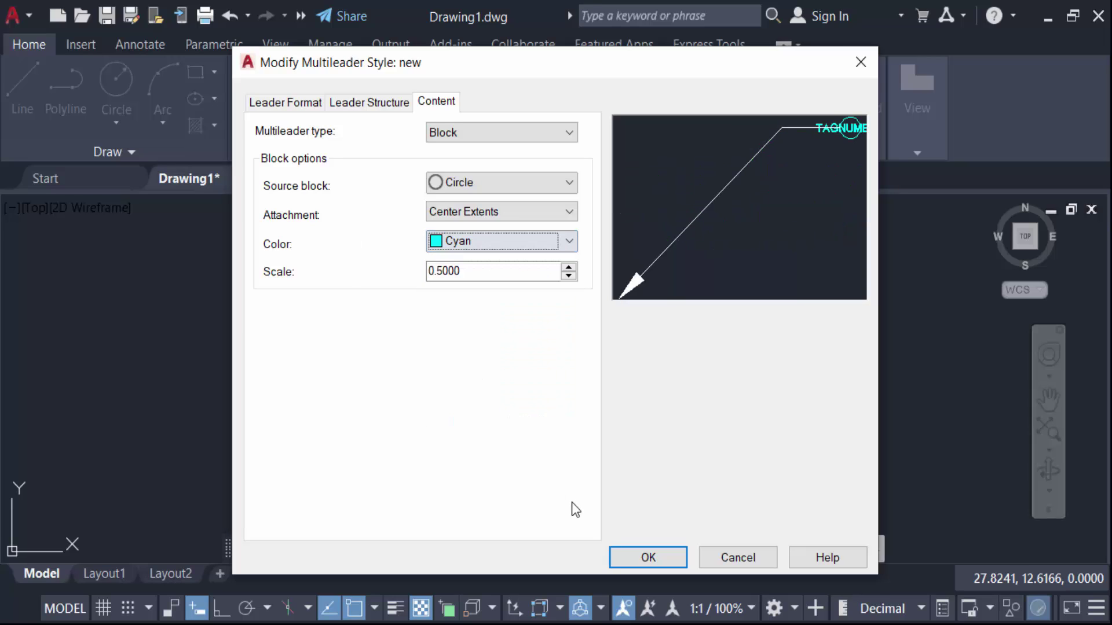
click(566, 183)
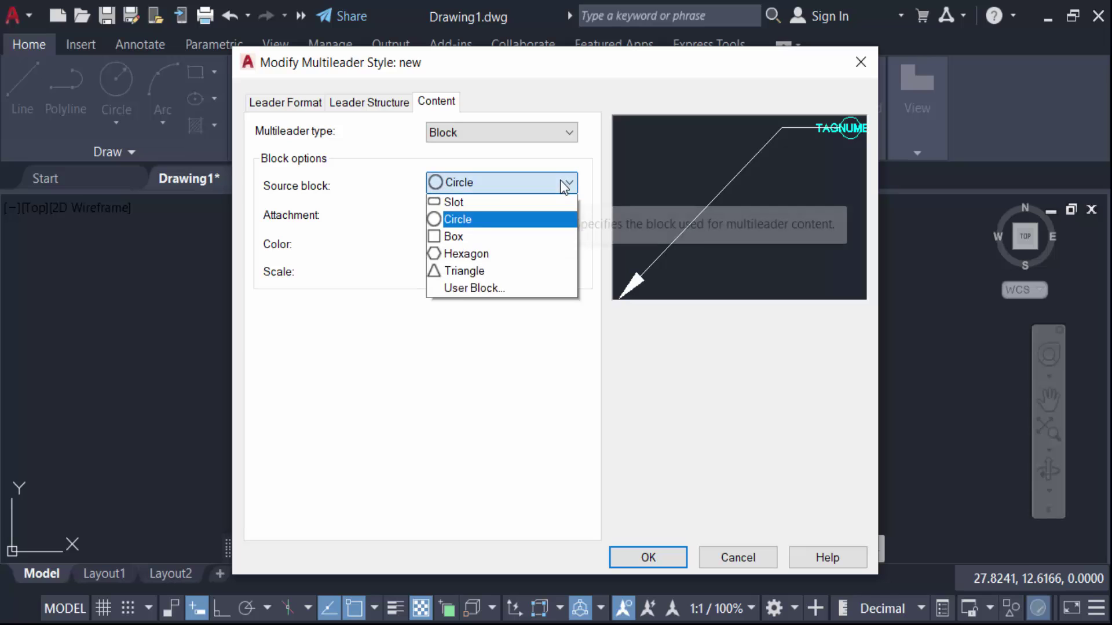
click(504, 255)
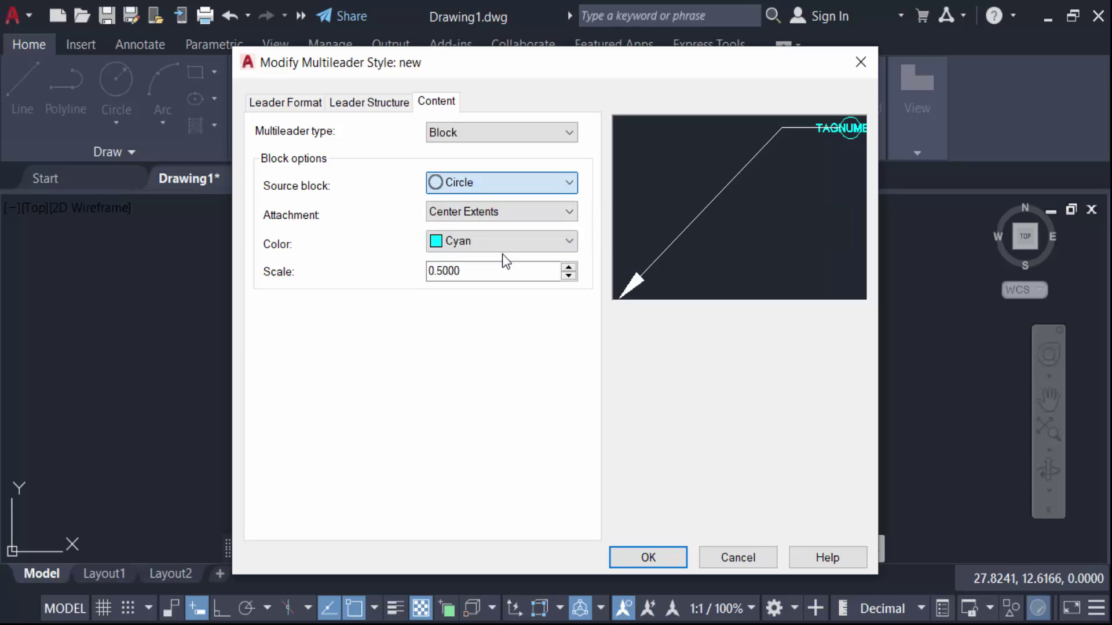
click(647, 558)
click(753, 232)
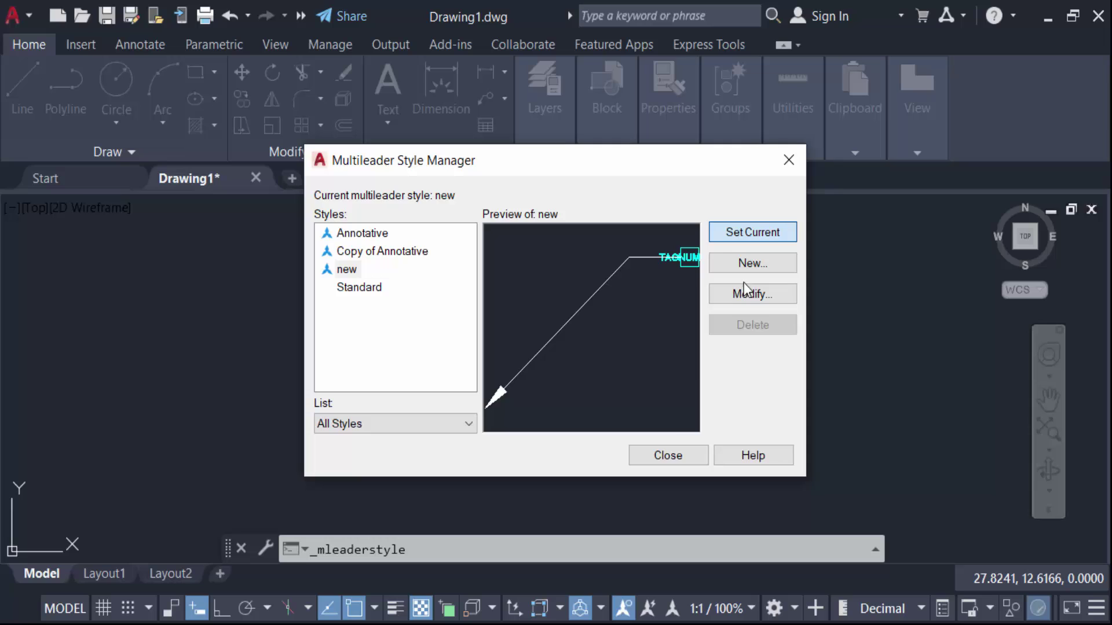
click(666, 455)
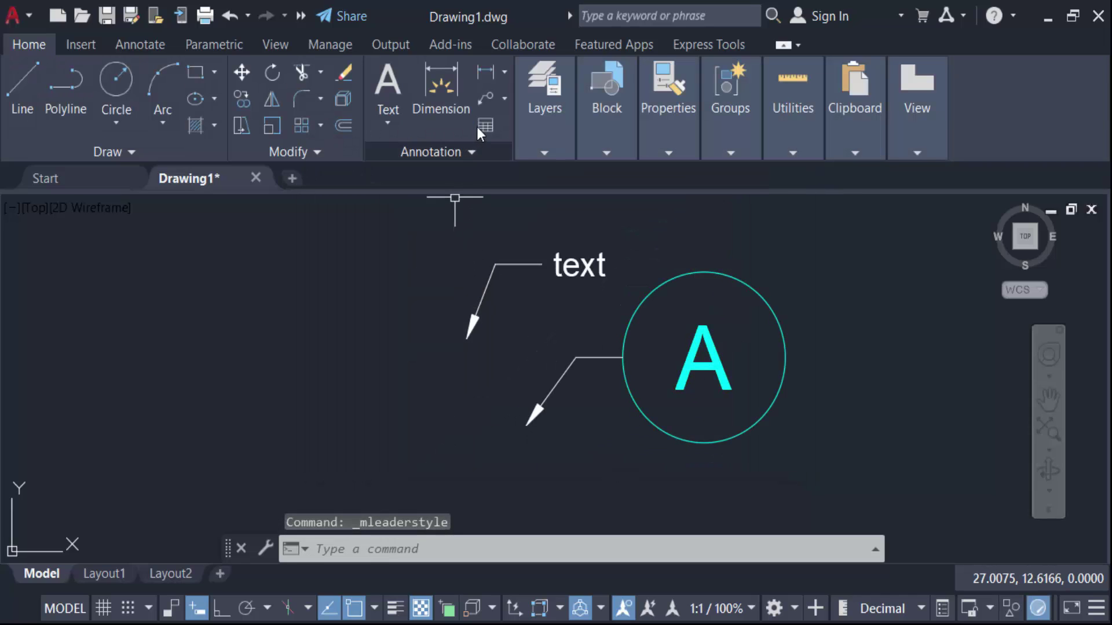
click(485, 100)
Place a cyan box tag numbered 1 with its leader below circle tag A
scroll(481, 313, down, 4)
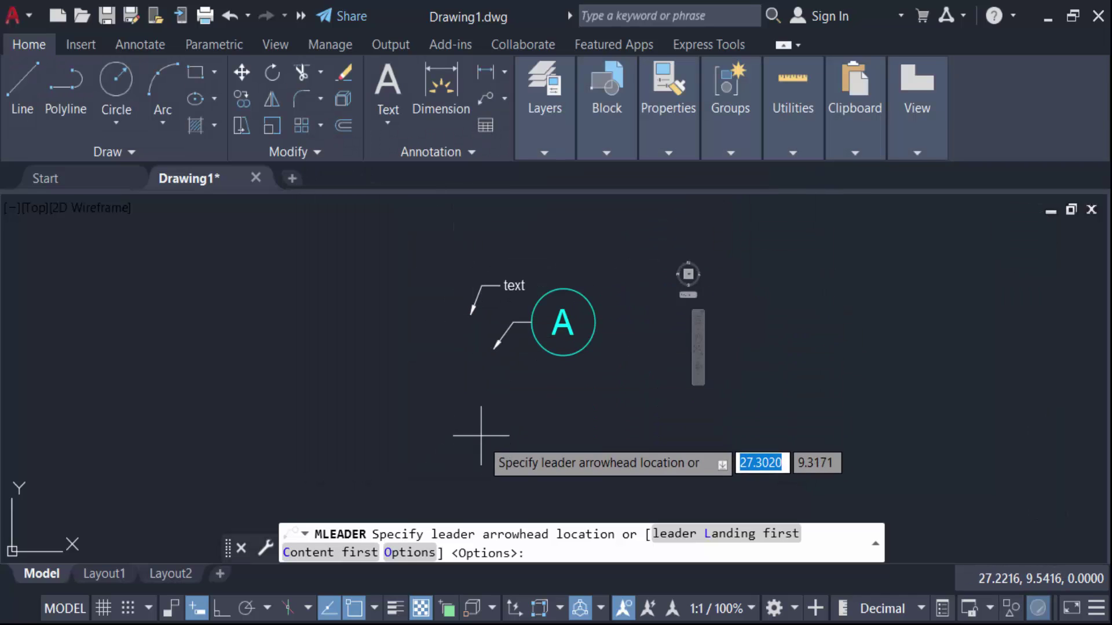
click(490, 417)
click(512, 378)
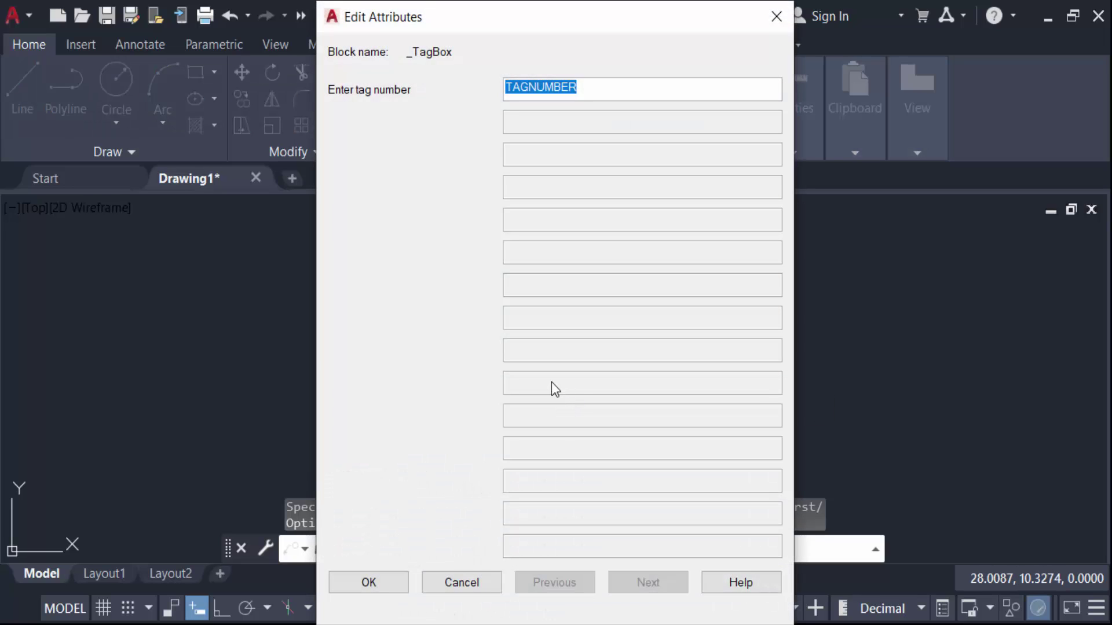
text(1)
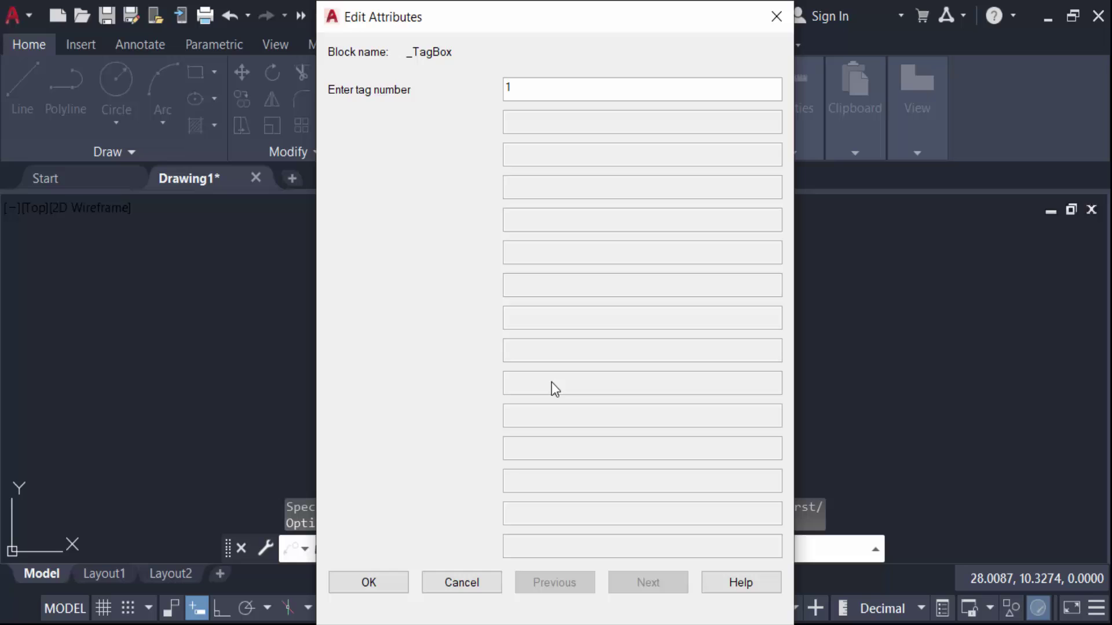
click(369, 585)
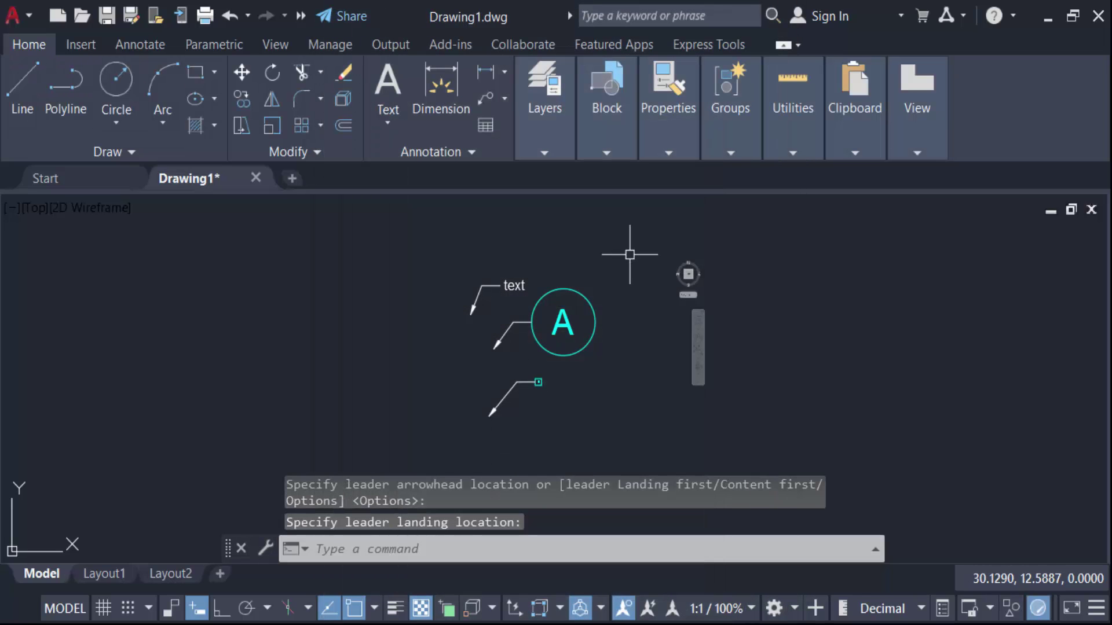
scroll(528, 393, up, 5)
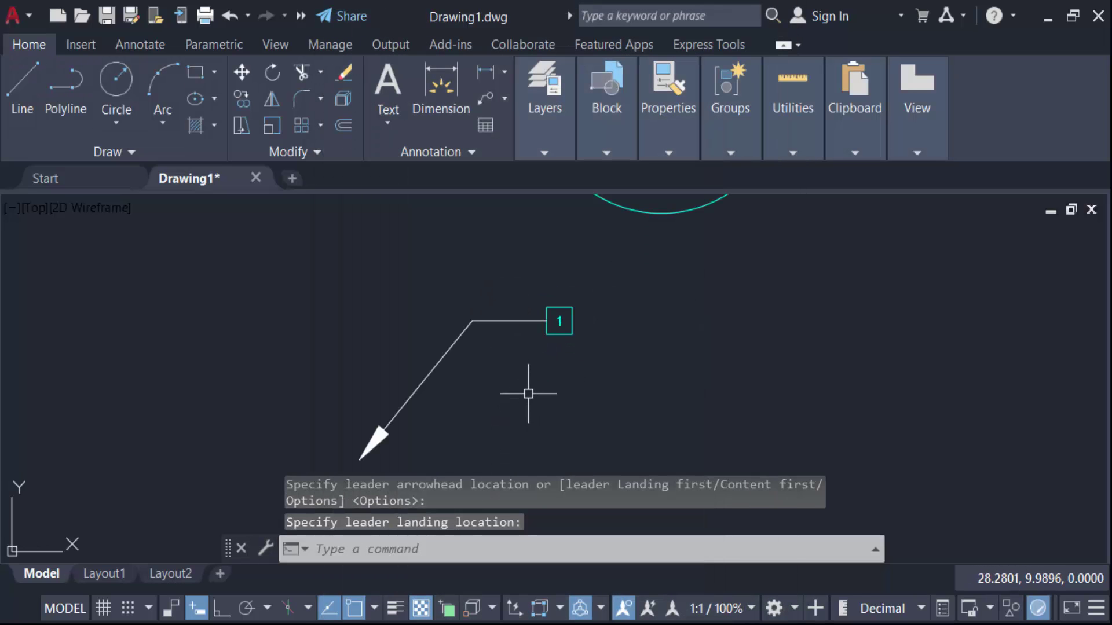
scroll(628, 343, down, 2)
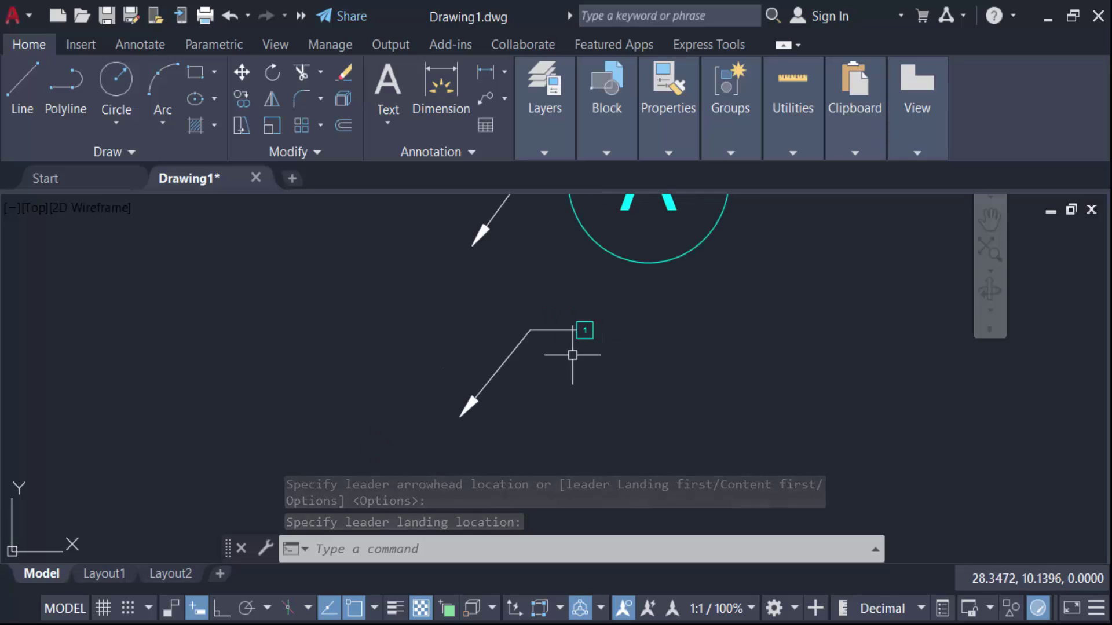
scroll(572, 354, up, 2)
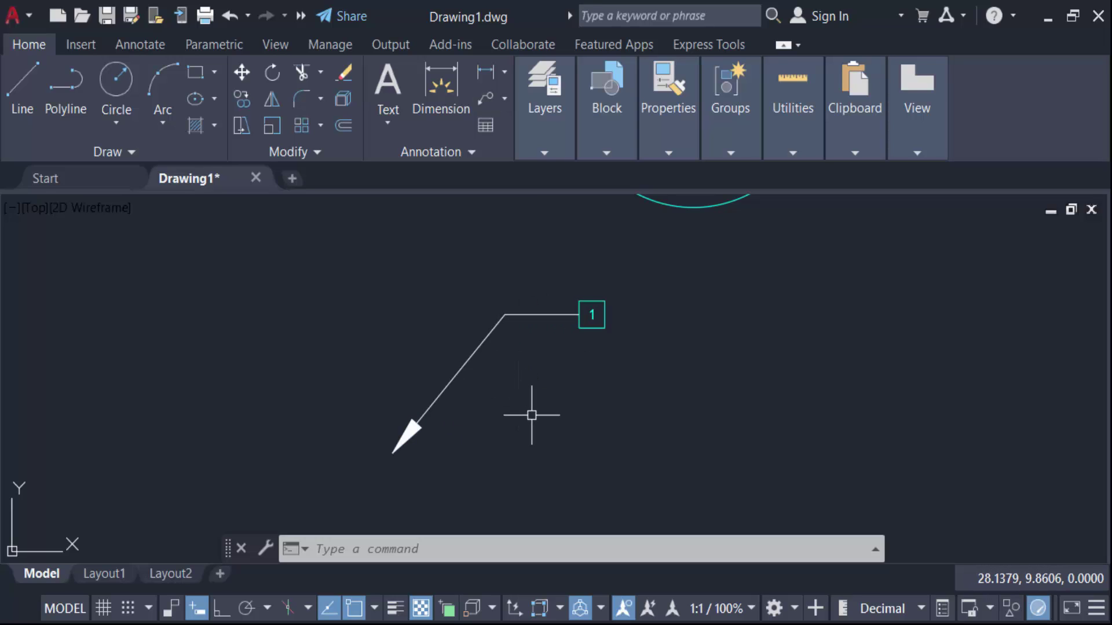
Change the 'new' style to a magenta Triangle block at scale 2
click(442, 152)
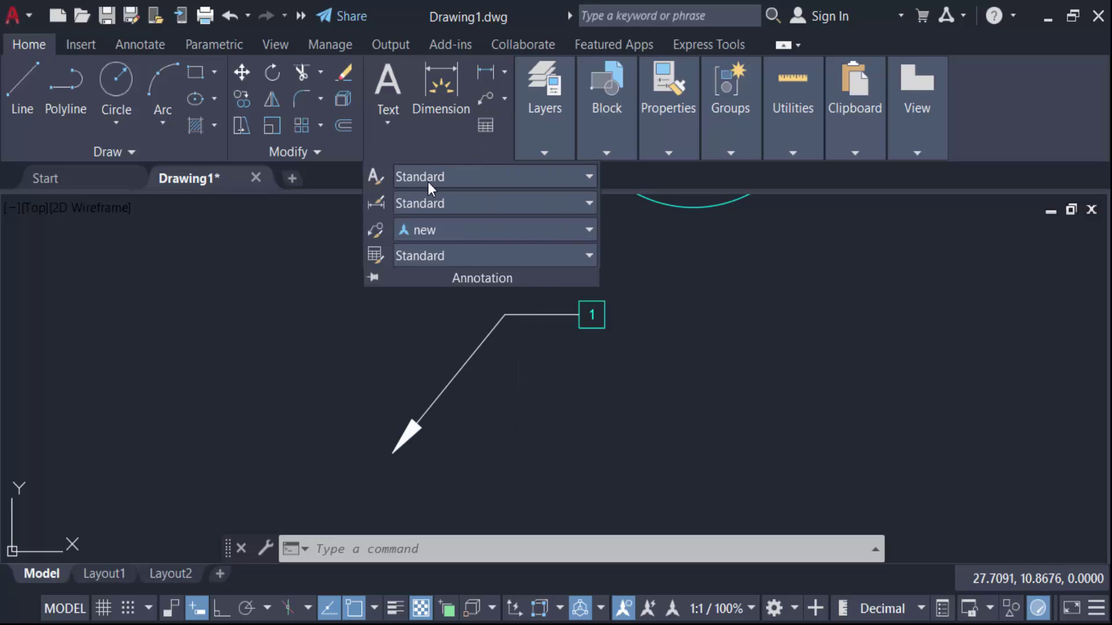
click(375, 231)
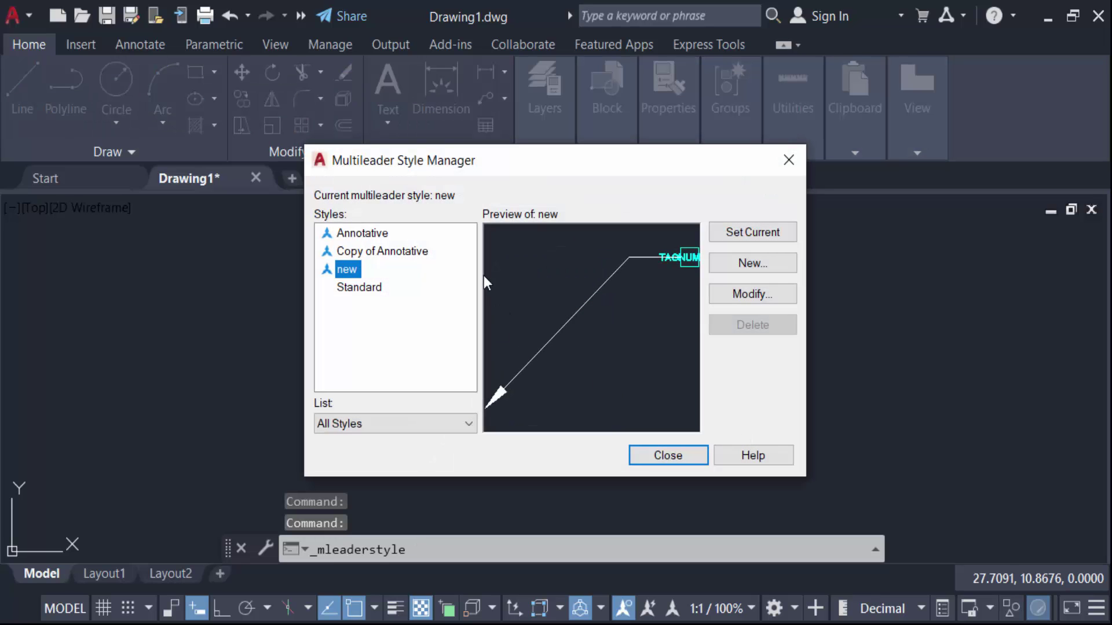
click(748, 295)
click(436, 103)
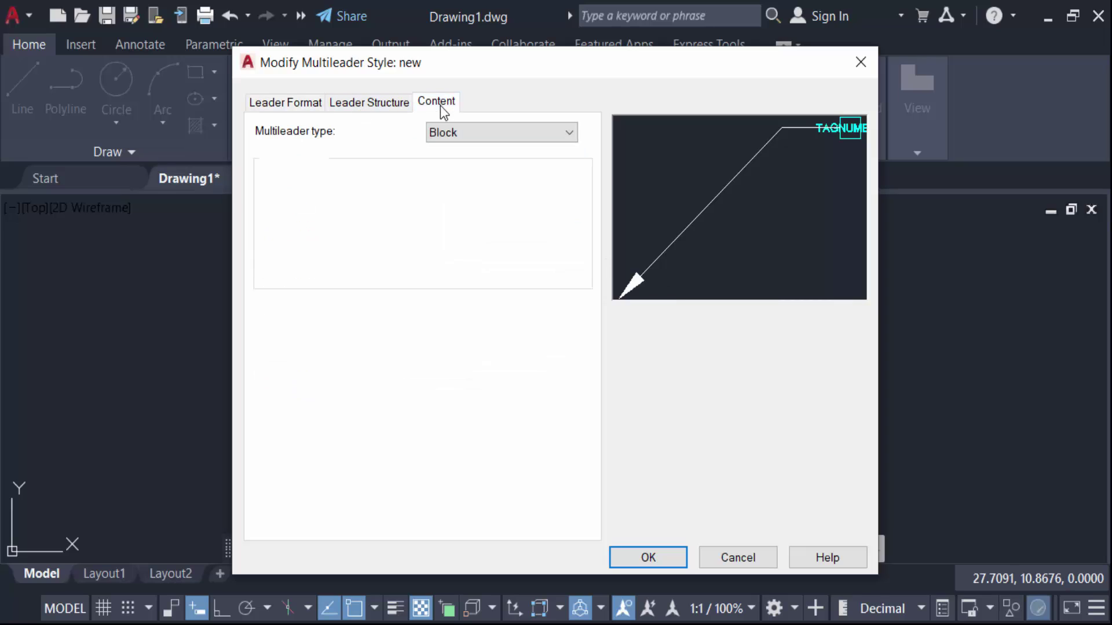
drag(470, 271, 373, 289)
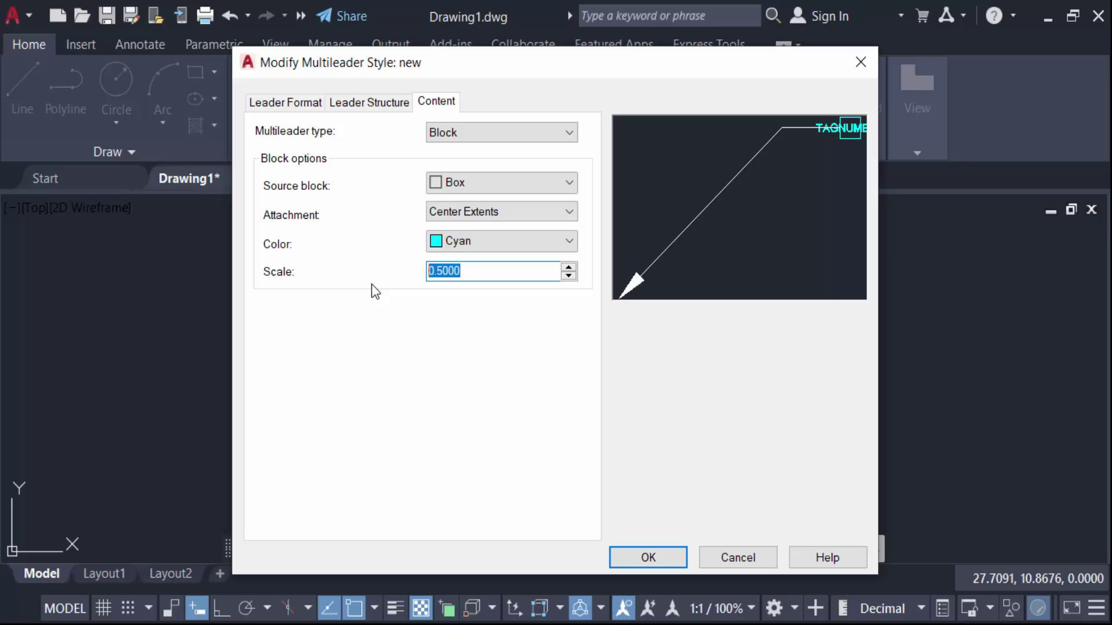
text(2)
click(502, 241)
click(487, 382)
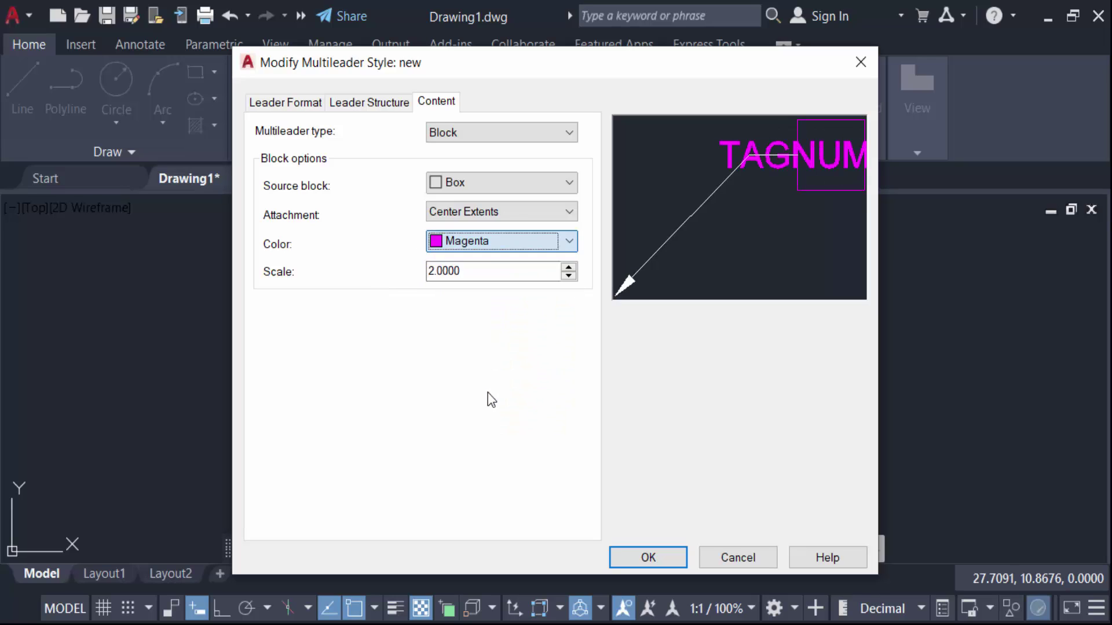
click(529, 185)
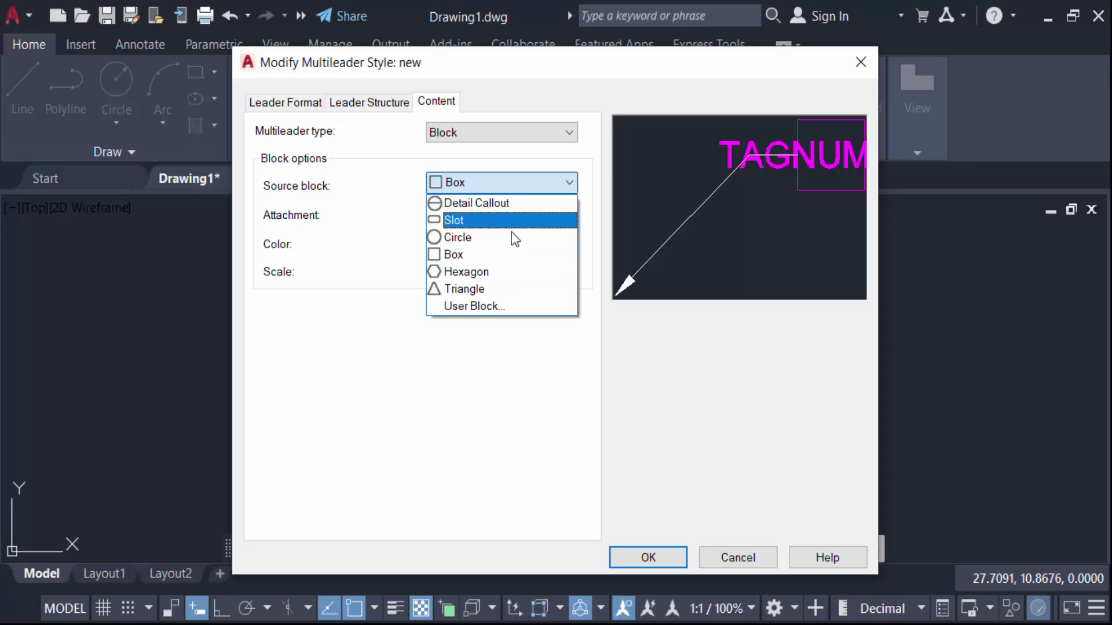
click(479, 282)
click(651, 556)
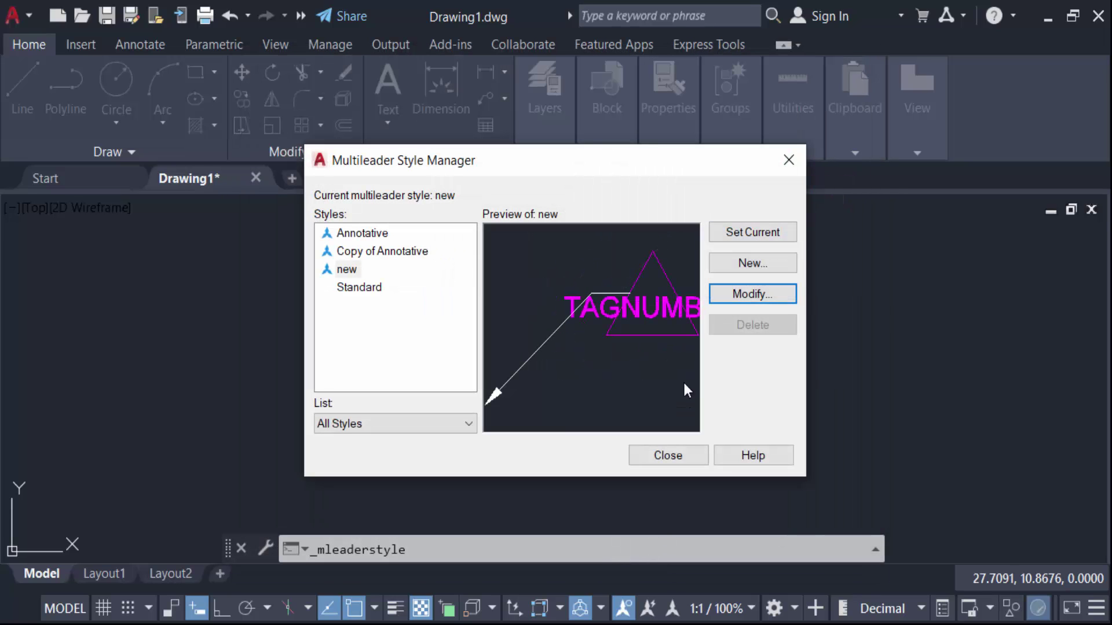
Place a magenta triangle tag numbered 2 beside box tag 1
click(637, 454)
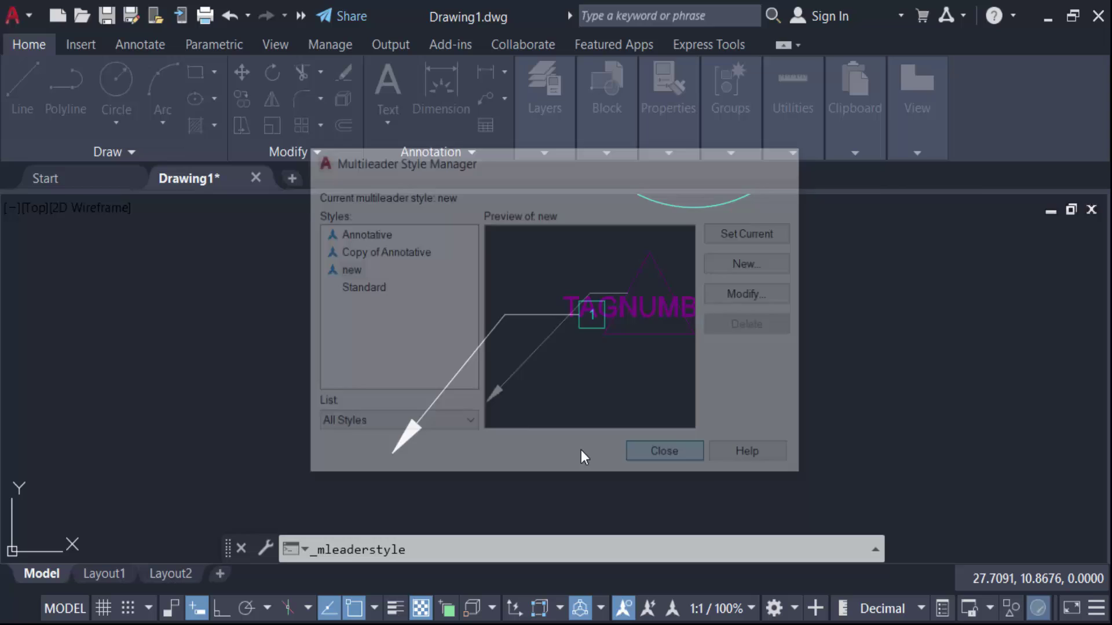
click(483, 109)
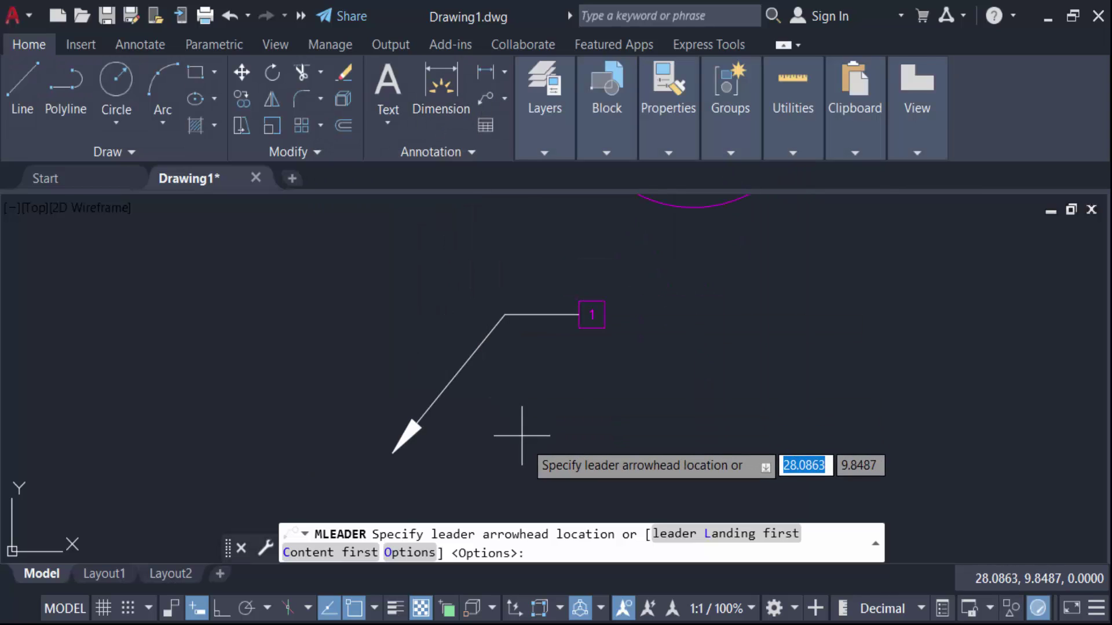
click(526, 478)
click(593, 383)
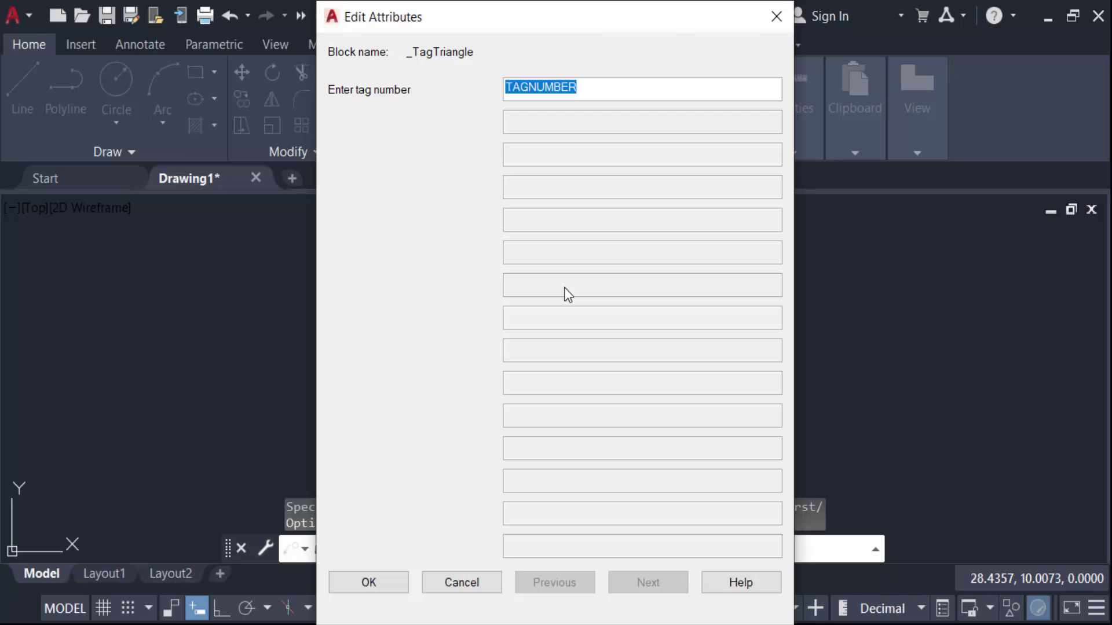
text(2)
click(361, 588)
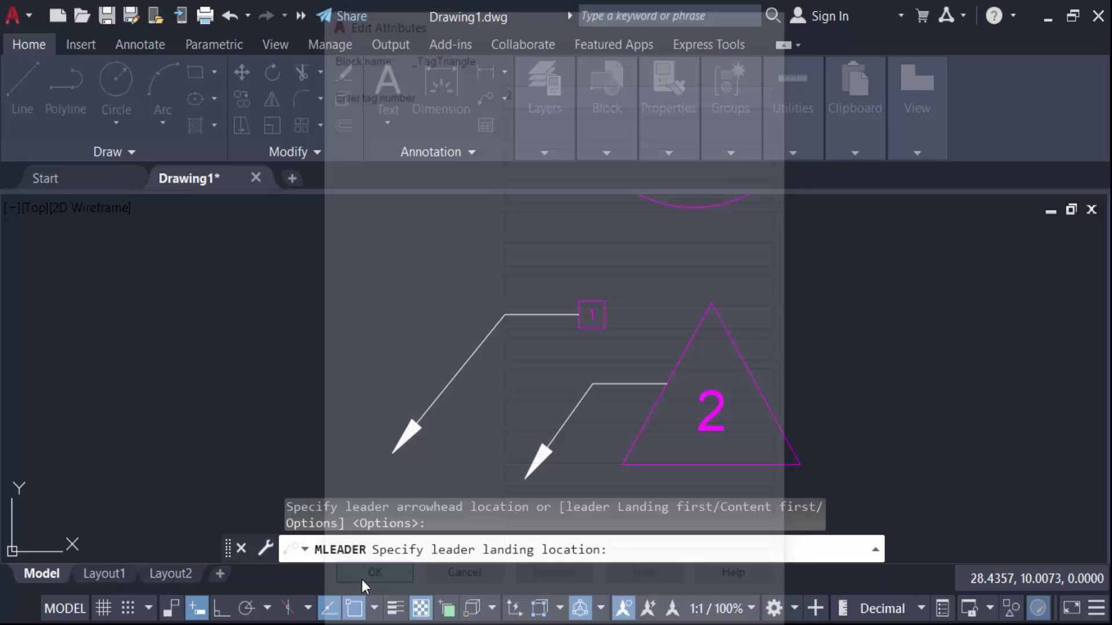
scroll(637, 318, down, 2)
scroll(751, 401, up, 2)
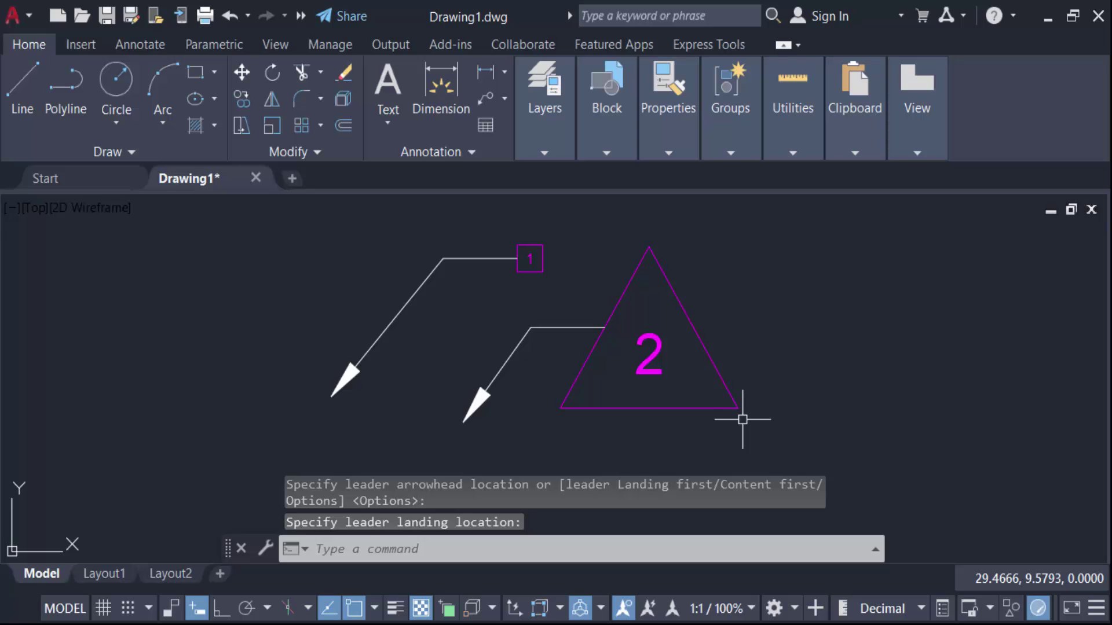
Drag the tag-2 leader's grips to move its arrowhead down-left and bend point up-left
click(468, 405)
click(464, 422)
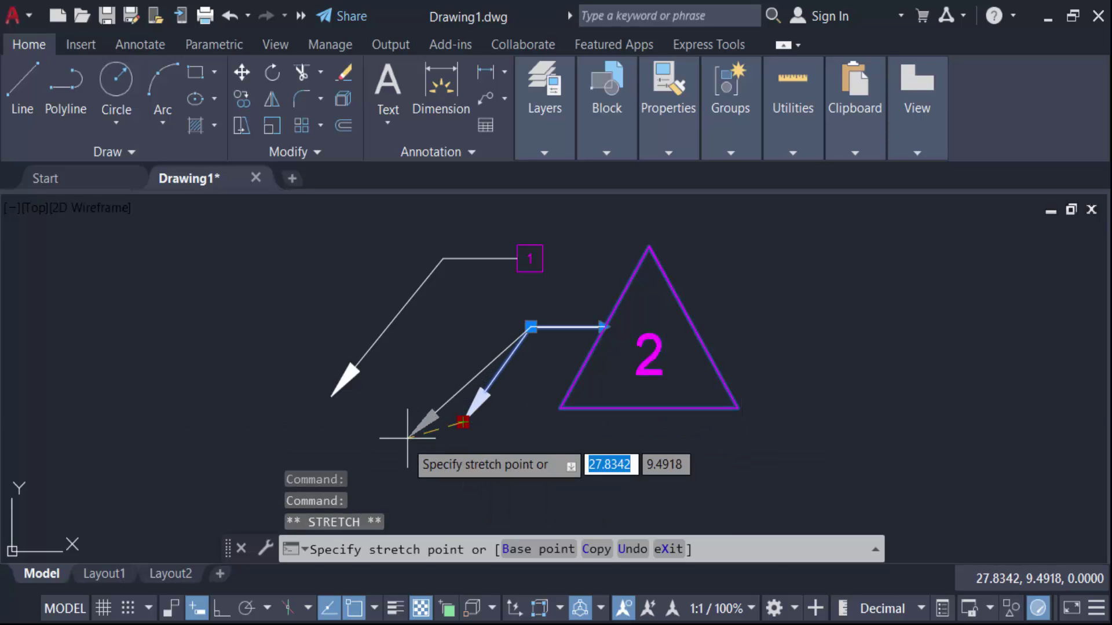
click(349, 451)
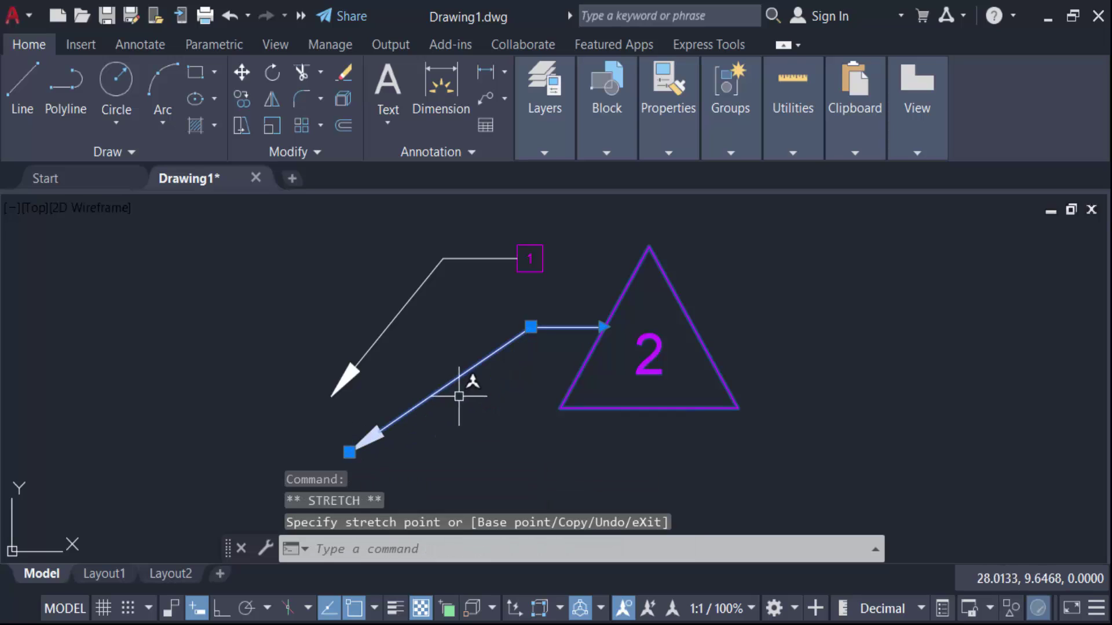
click(530, 326)
click(493, 301)
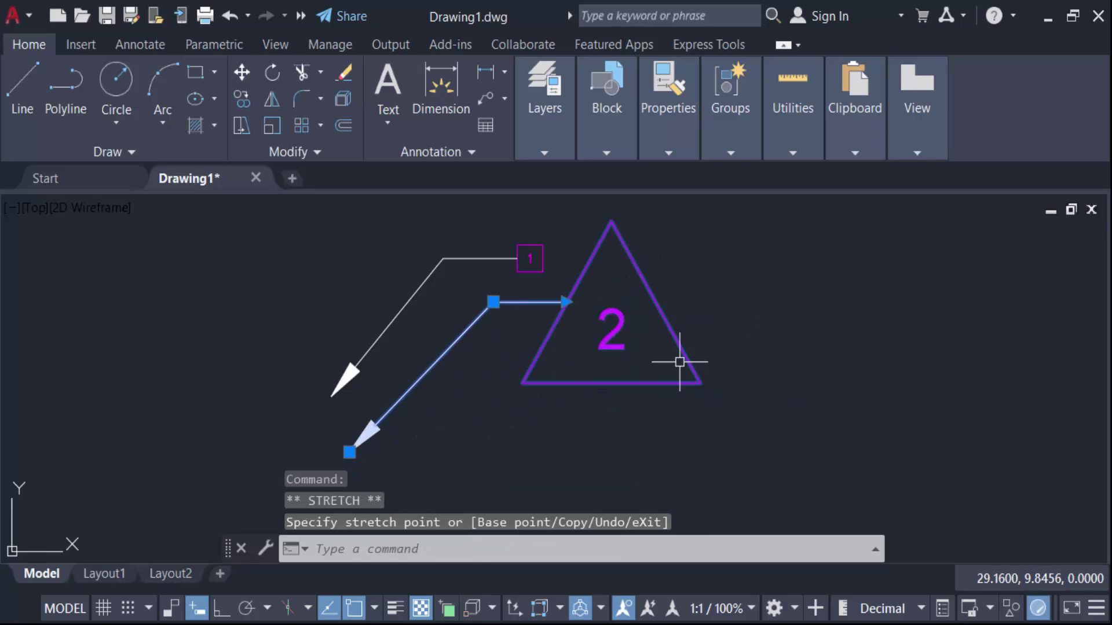
click(349, 452)
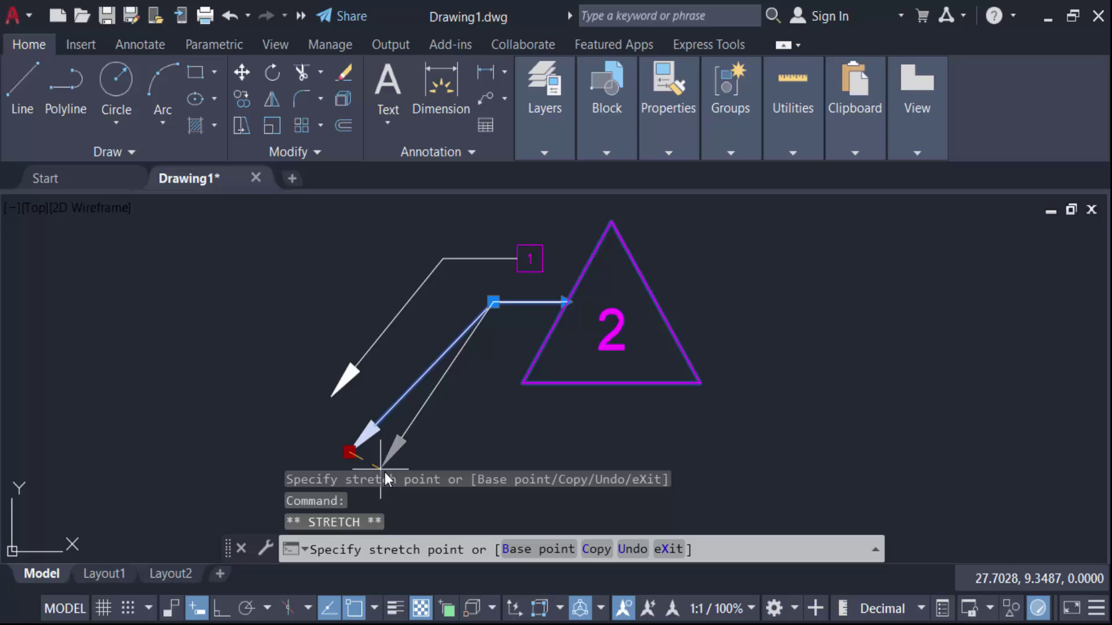
scroll(493, 336, down, 2)
scroll(528, 322, down, 2)
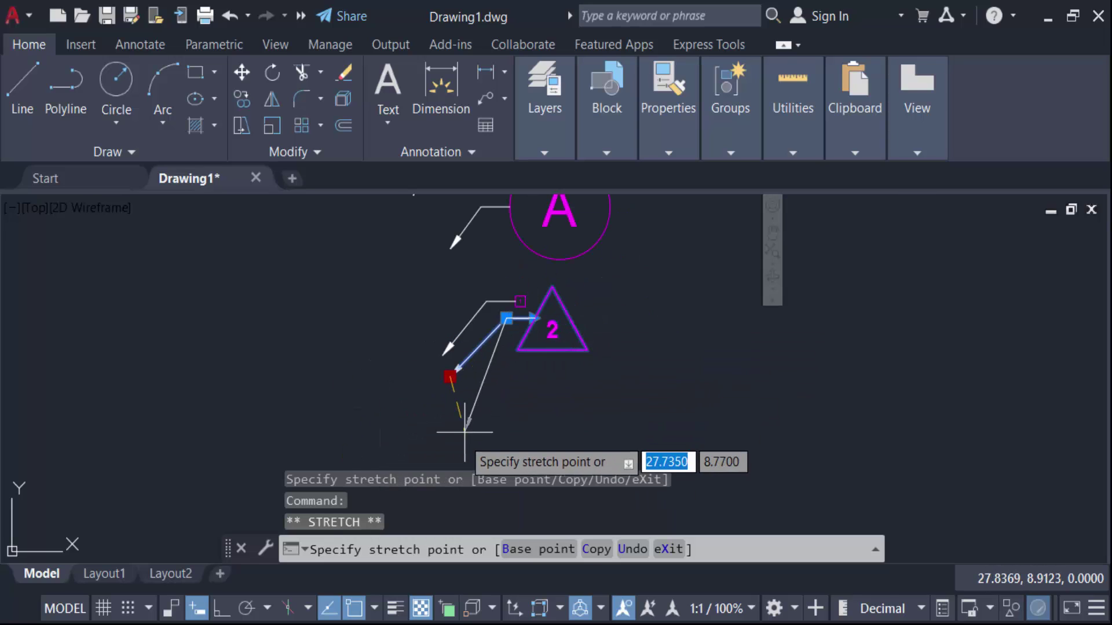
click(435, 426)
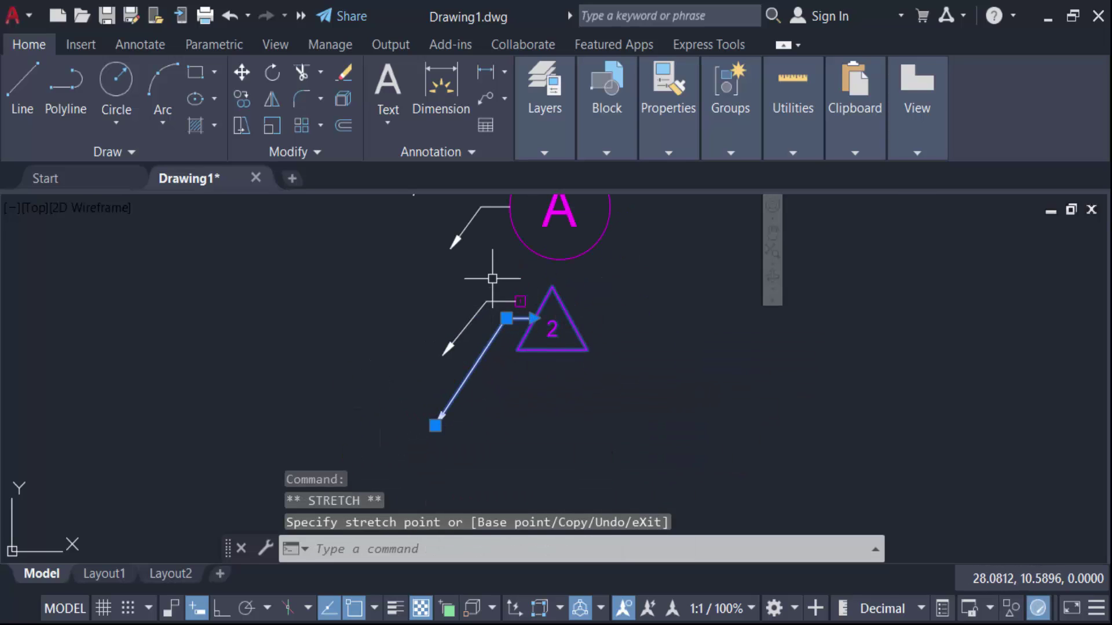
scroll(496, 268, up, 4)
scroll(546, 355, down, 1)
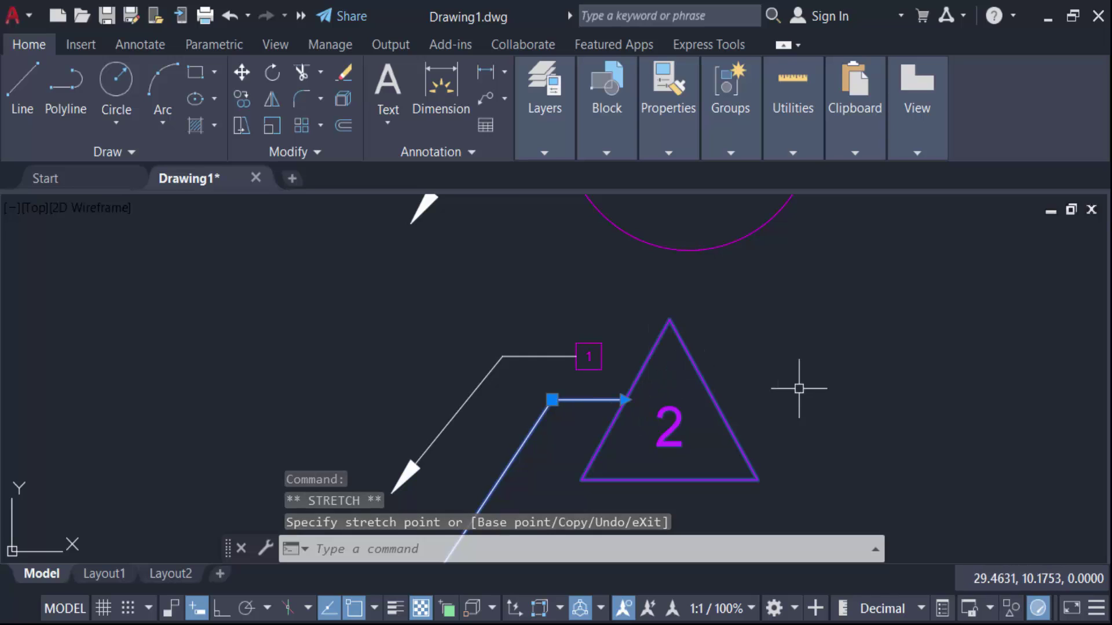
Edit the triangle tag's attribute so its number reads 4 instead of 2
key(Escape)
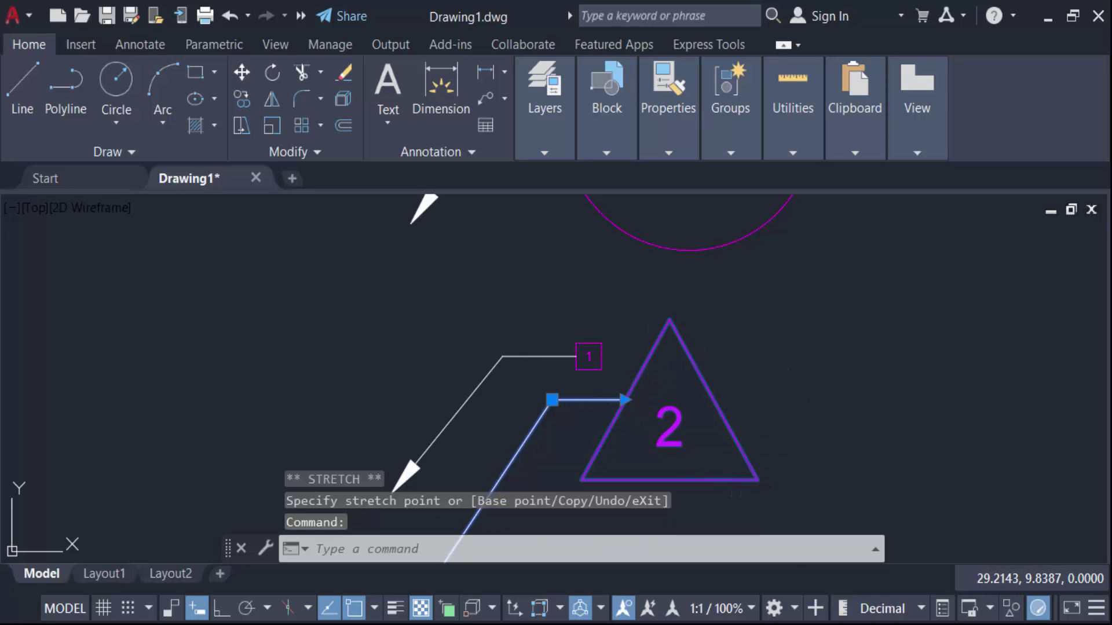
double_click(747, 462)
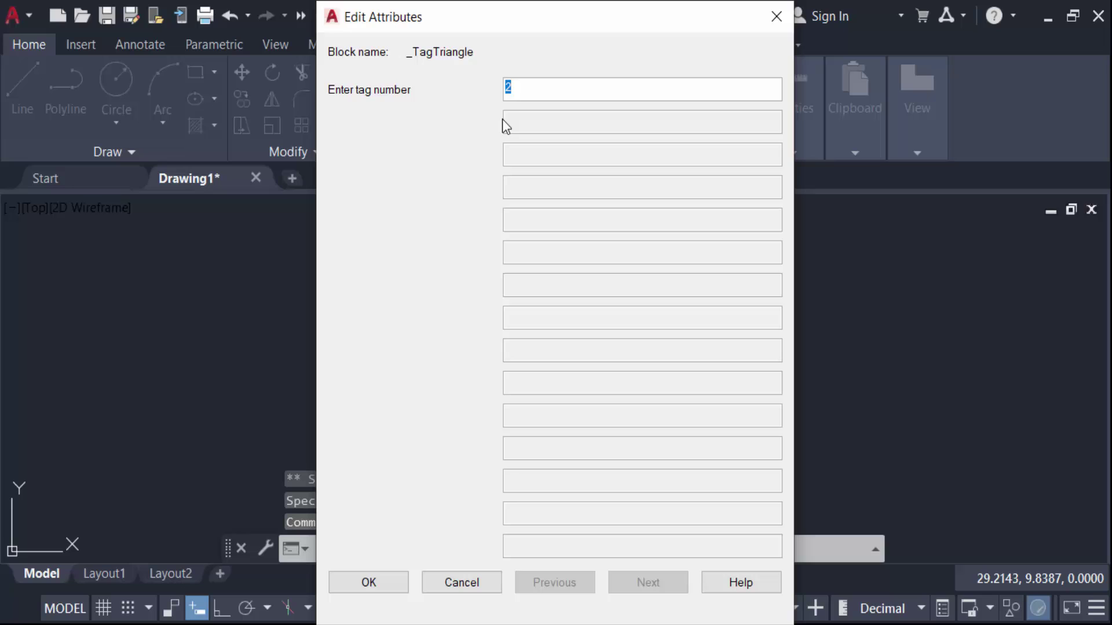
text(4)
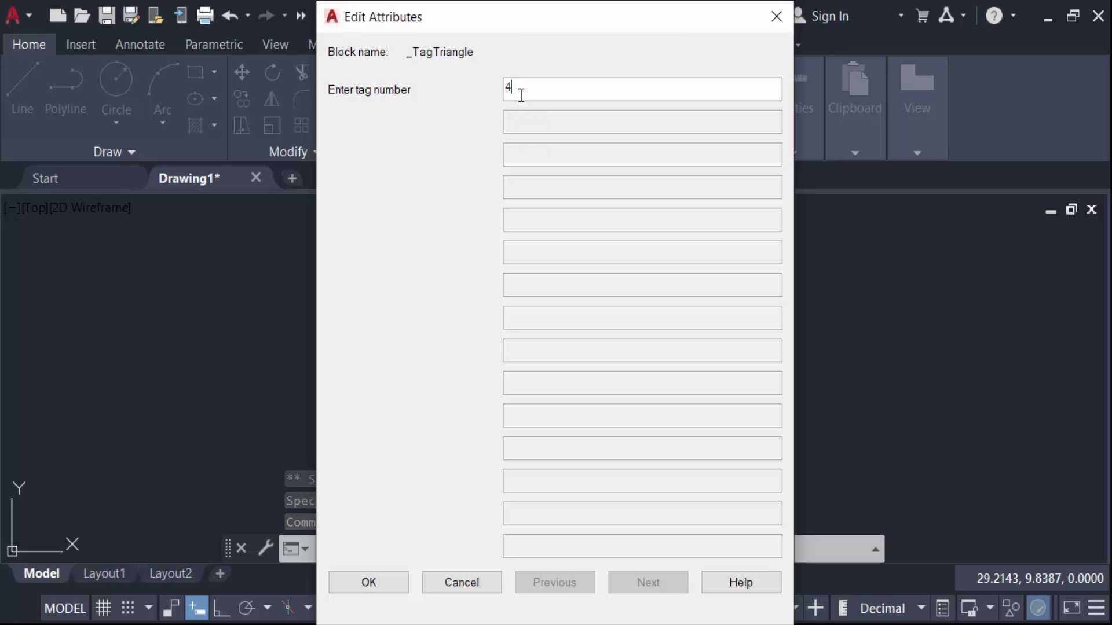
click(392, 583)
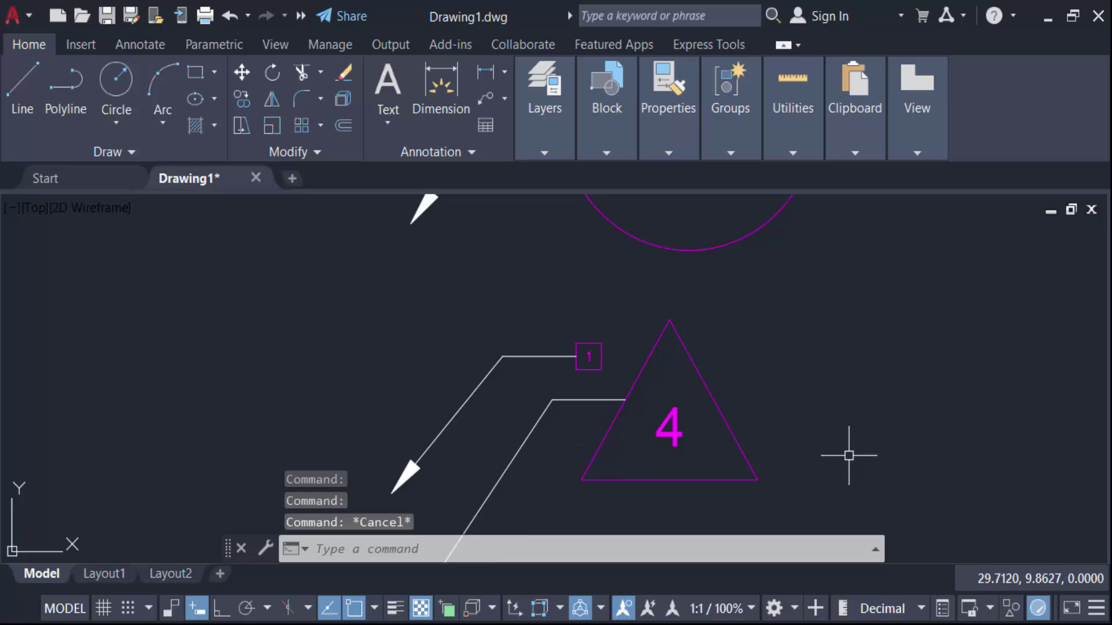
Select the tag-4 multileader and change its source block to Hexagon
click(566, 400)
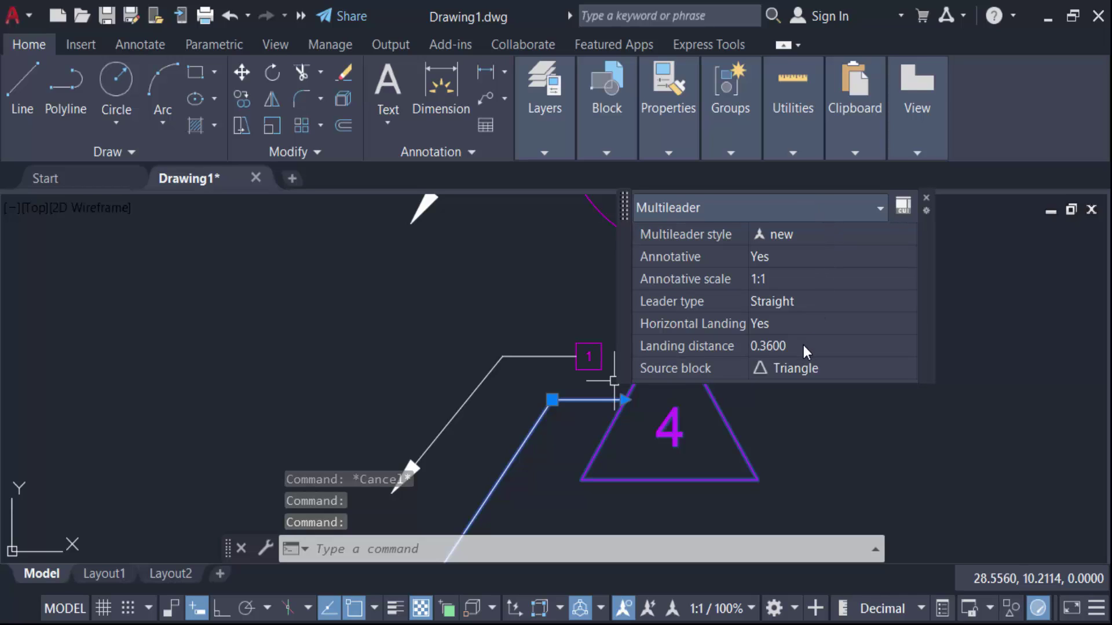
click(788, 274)
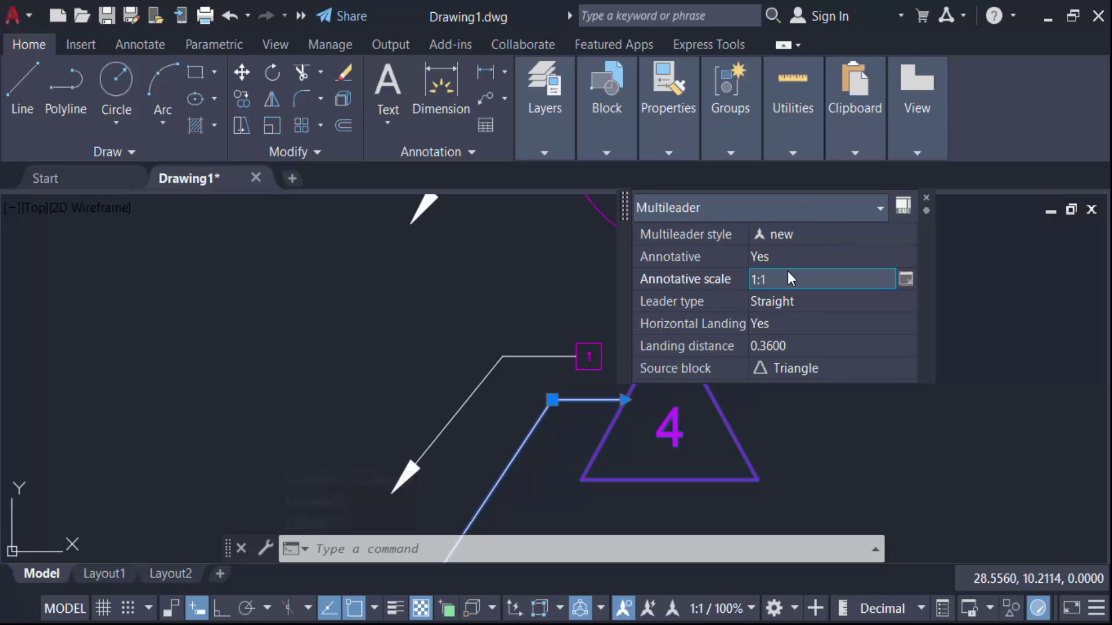
click(905, 280)
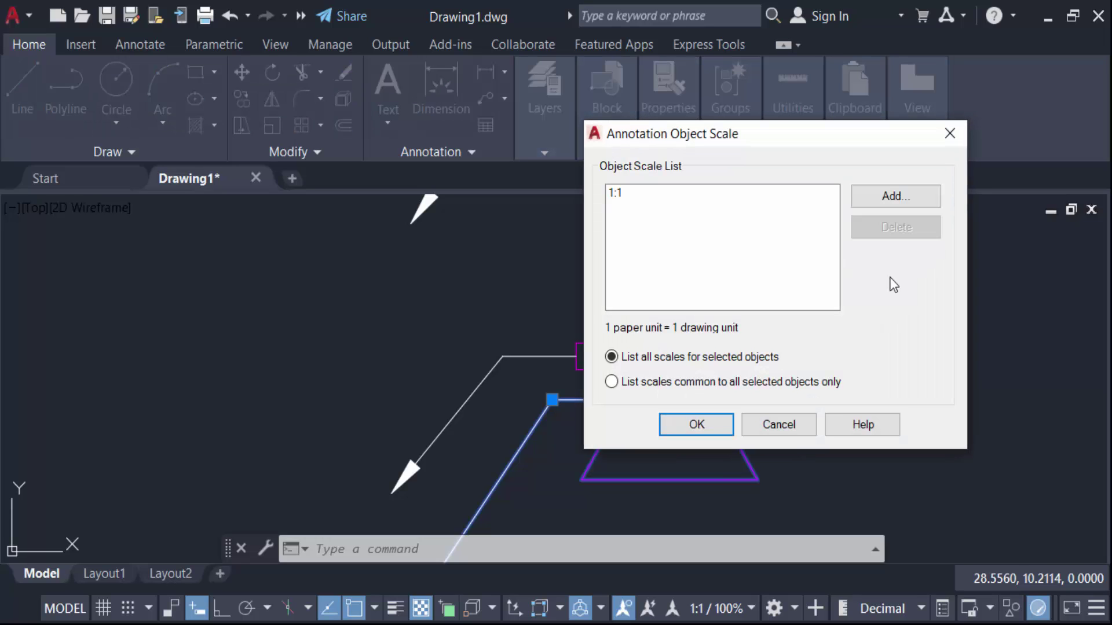
click(949, 135)
click(797, 370)
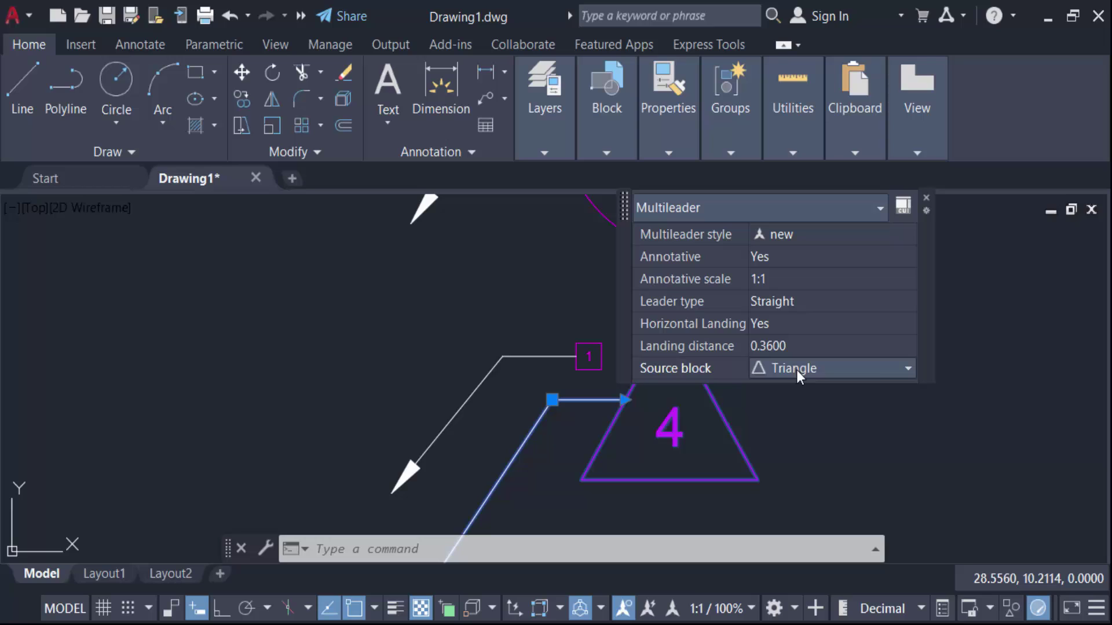
click(881, 370)
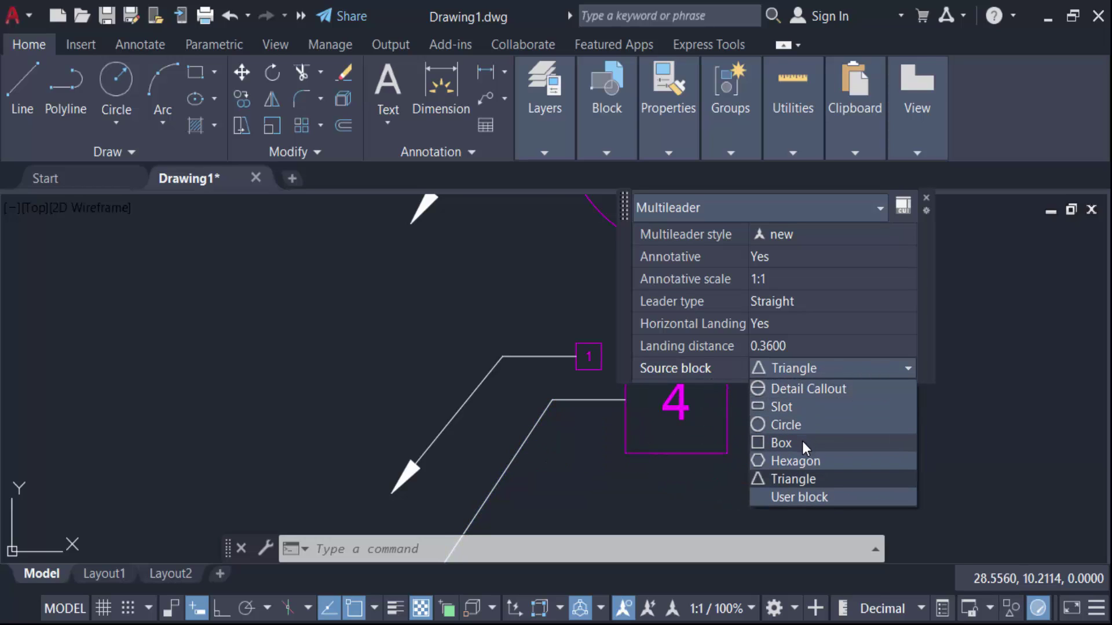
click(801, 460)
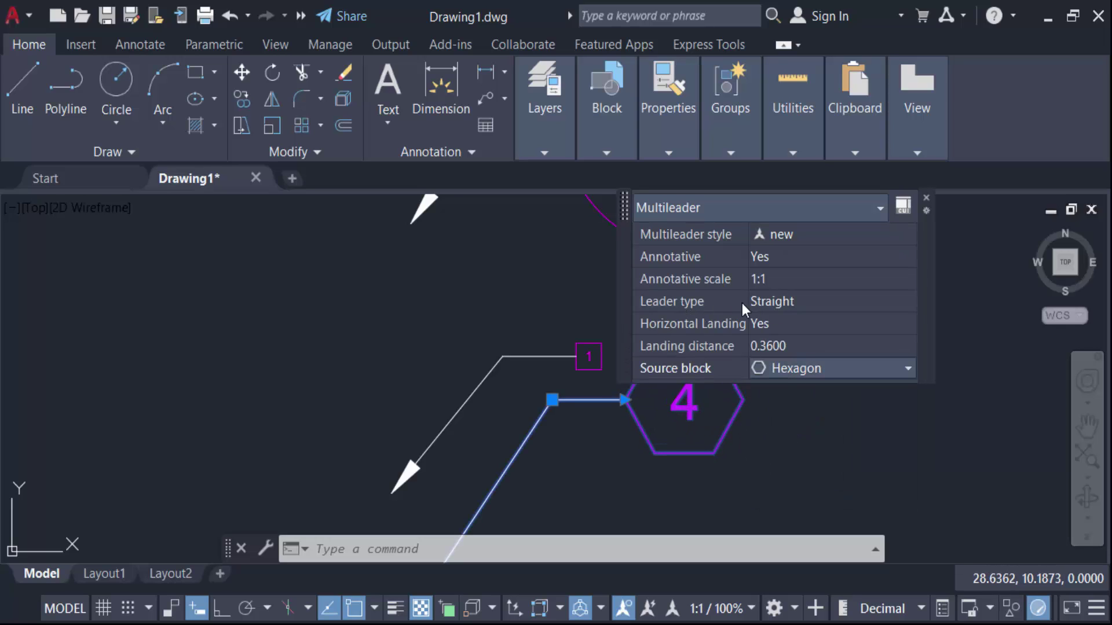
Change the tag-4 leader type to a curved Spline and deselect it
click(797, 307)
click(797, 308)
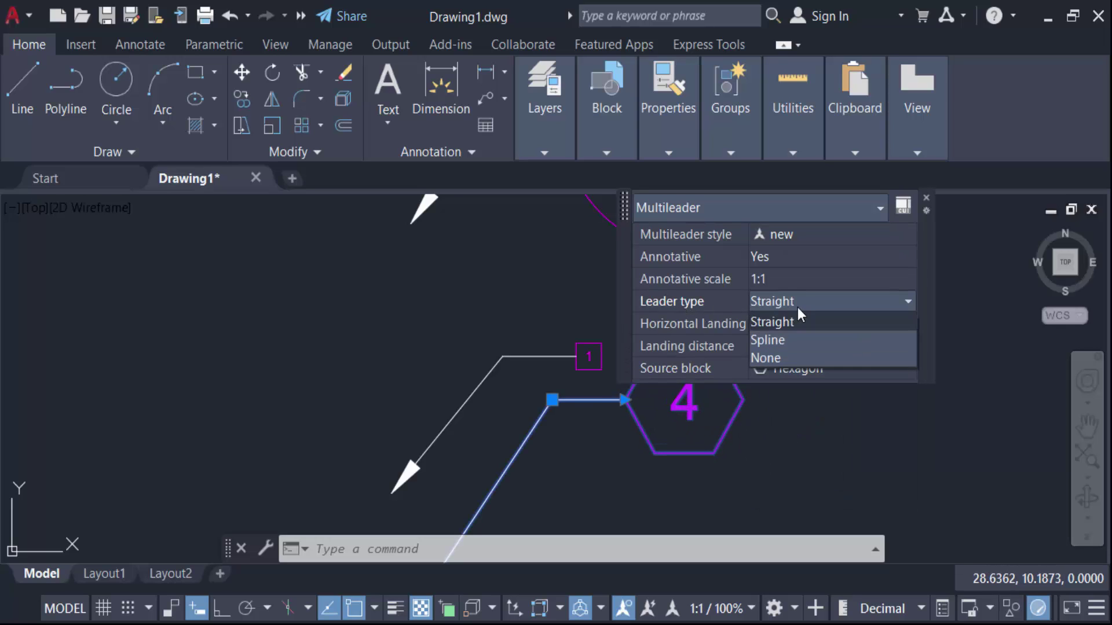
click(782, 338)
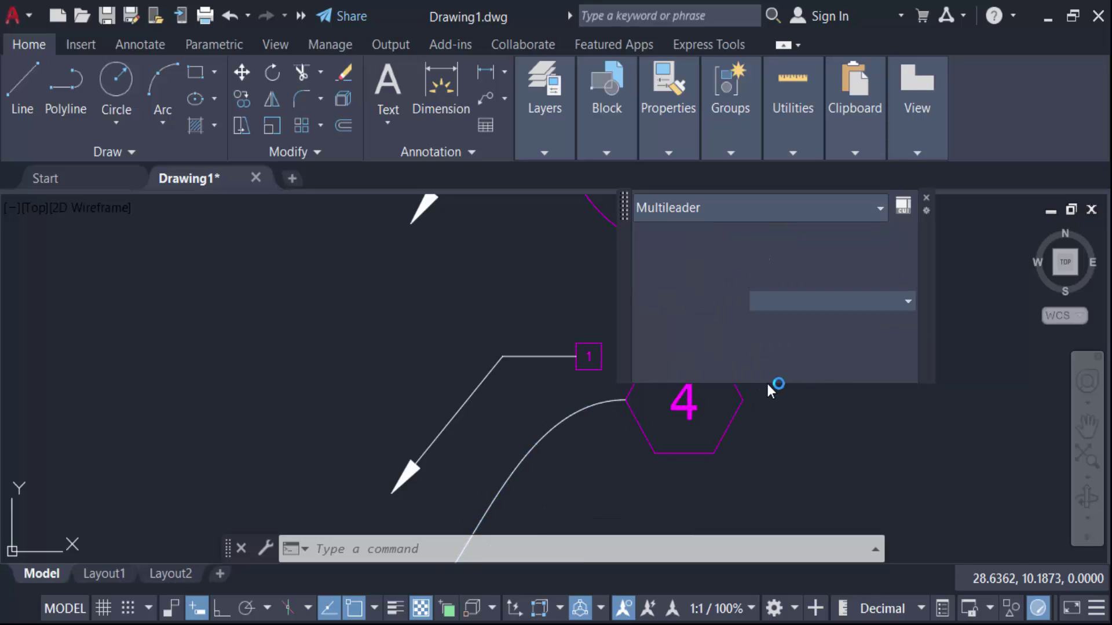
click(926, 198)
scroll(794, 330, down, 5)
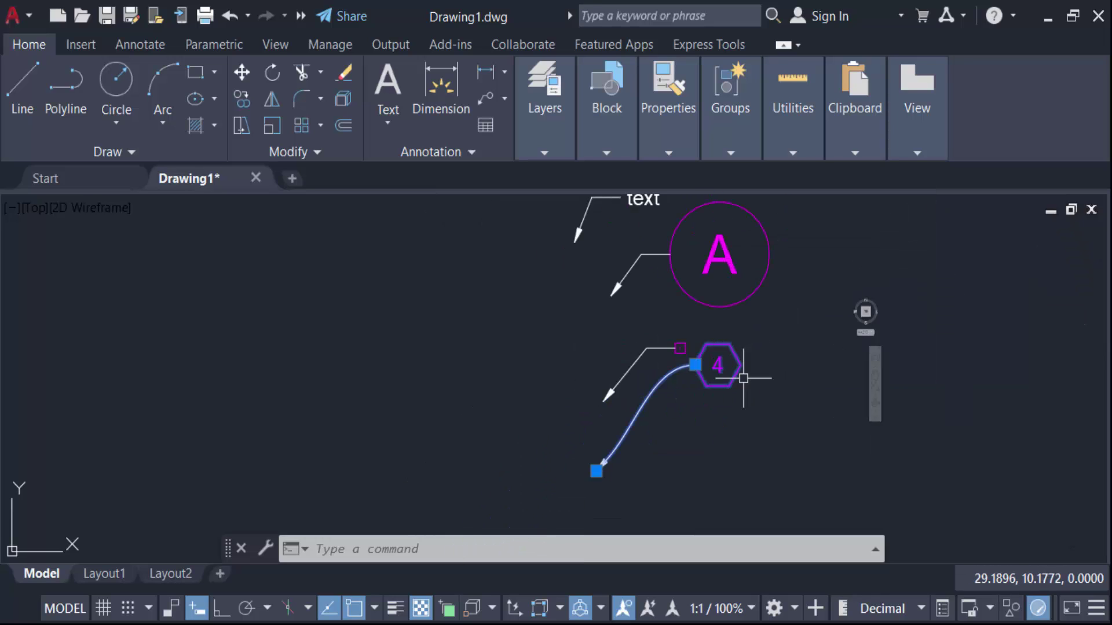
scroll(741, 382, up, 3)
key(Escape)
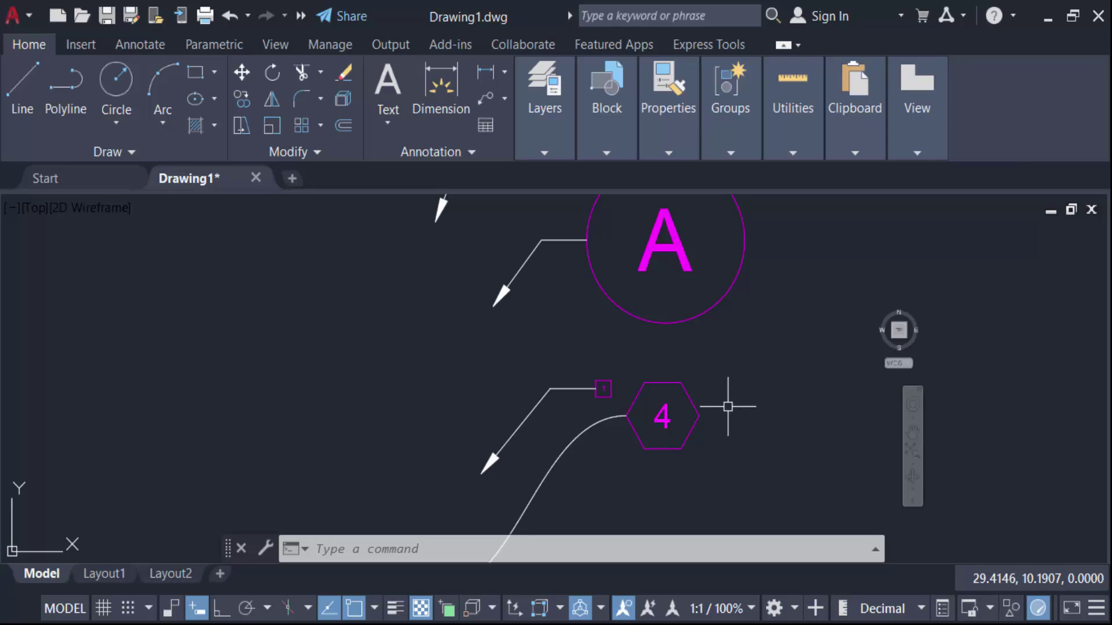